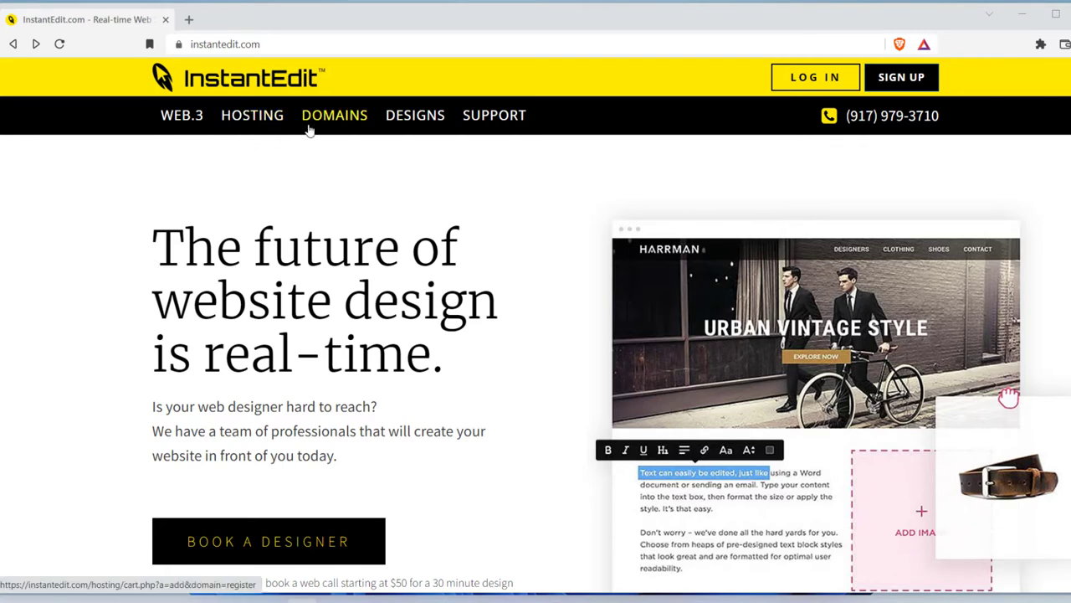
# - Search myawesomesuperdopename.com on the Register Domain page and confirm it's available for $18.95 USD
pyautogui.click(350, 127)
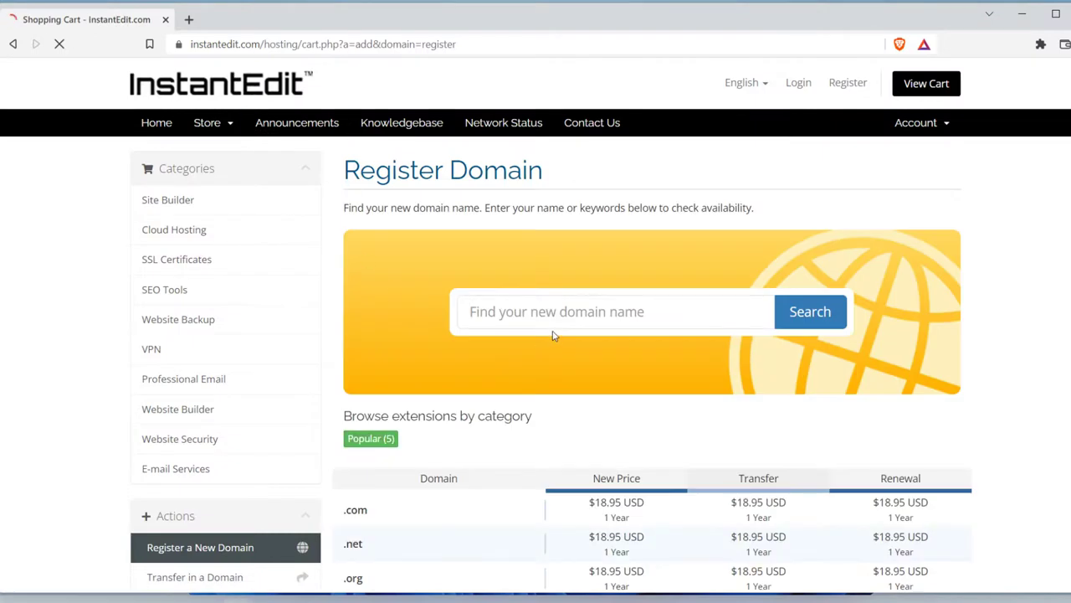
pyautogui.click(549, 314)
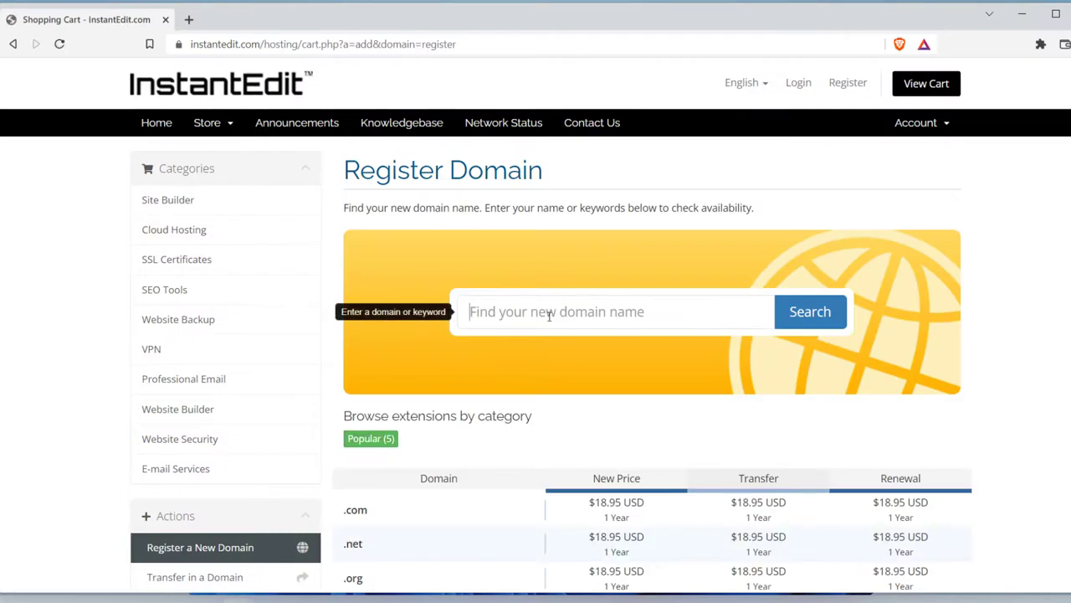
pyautogui.write('my')
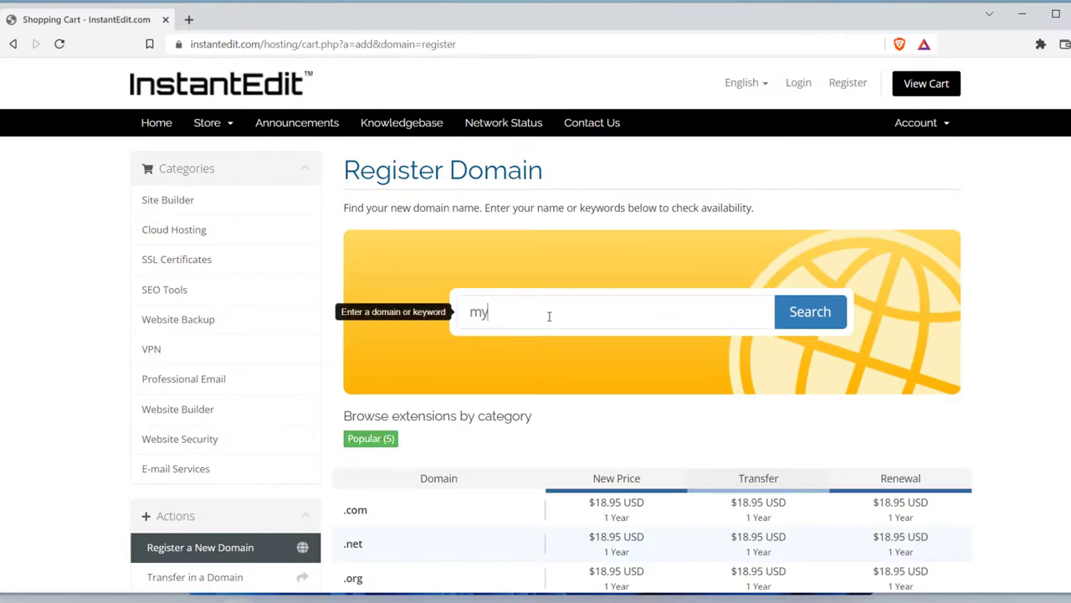
pyautogui.write('awesomesuper')
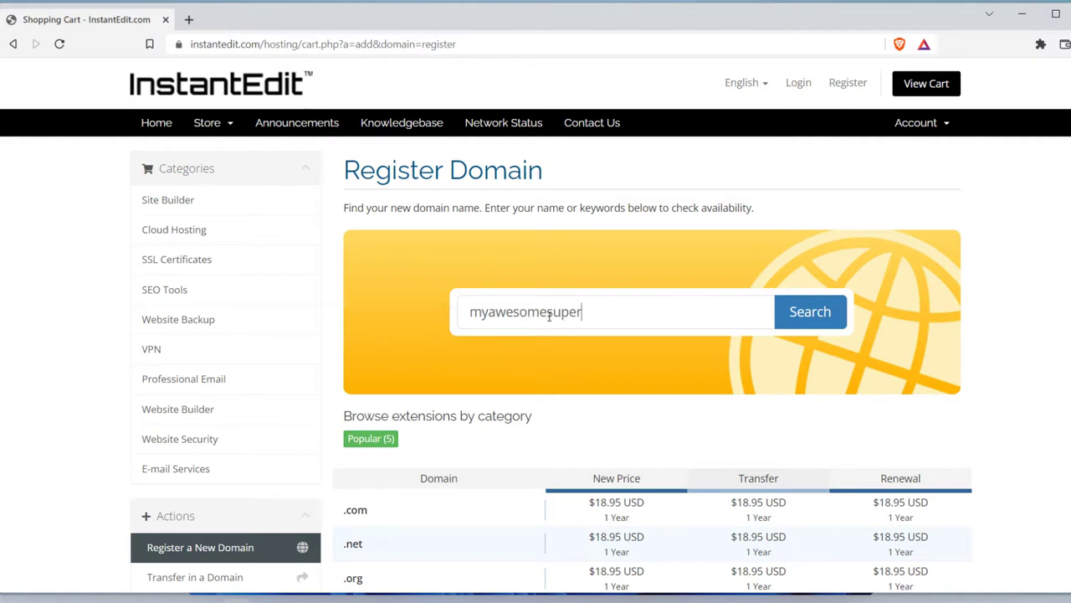
pyautogui.write('dopename.com')
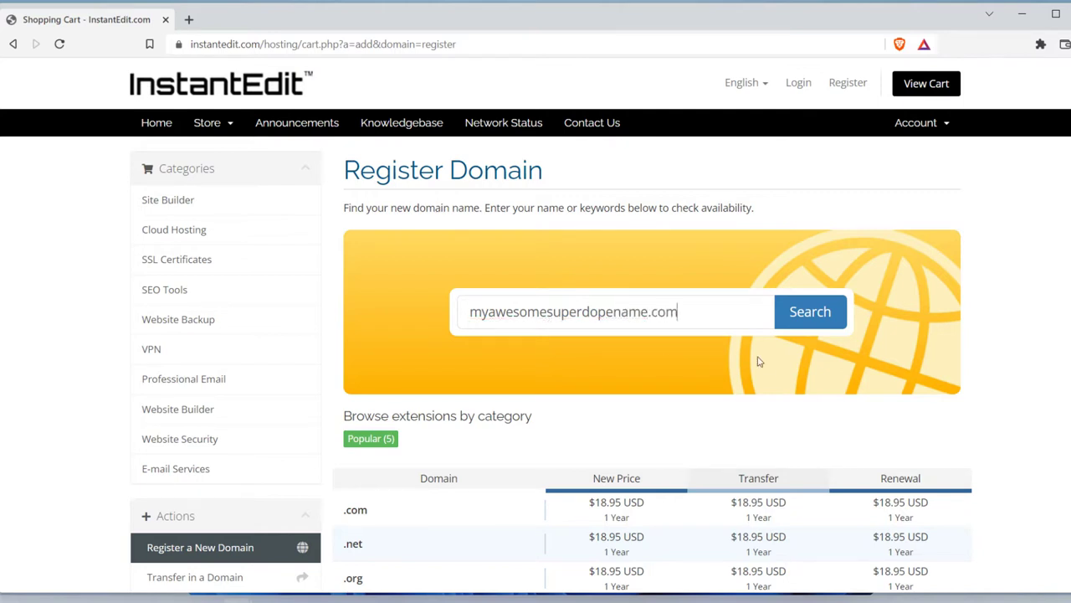
pyautogui.click(805, 314)
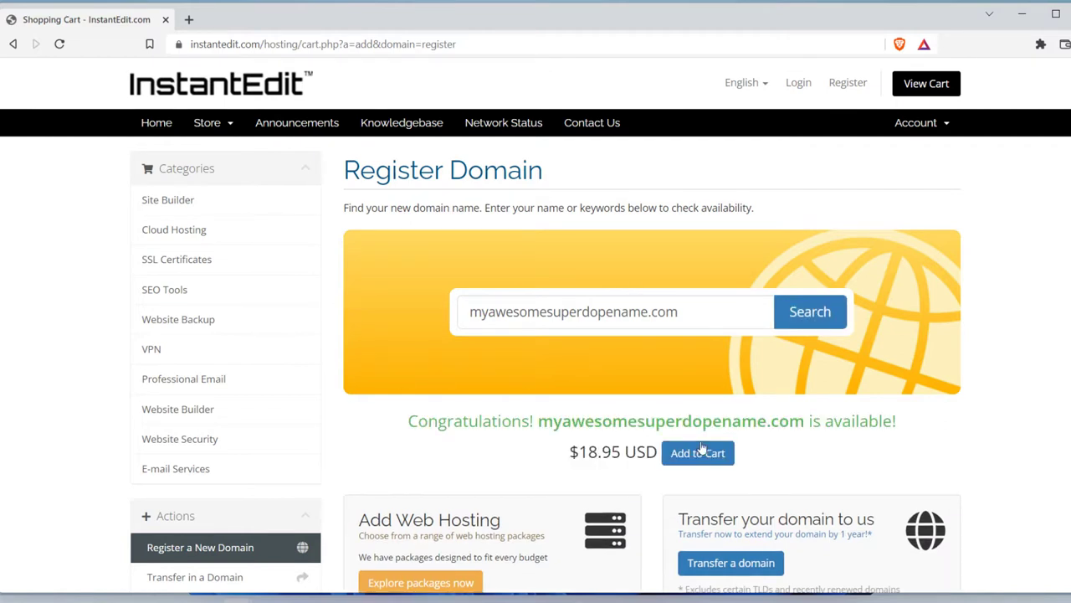
# - Return to the homepage and select the Business plan from the pricing cards
pyautogui.click(12, 44)
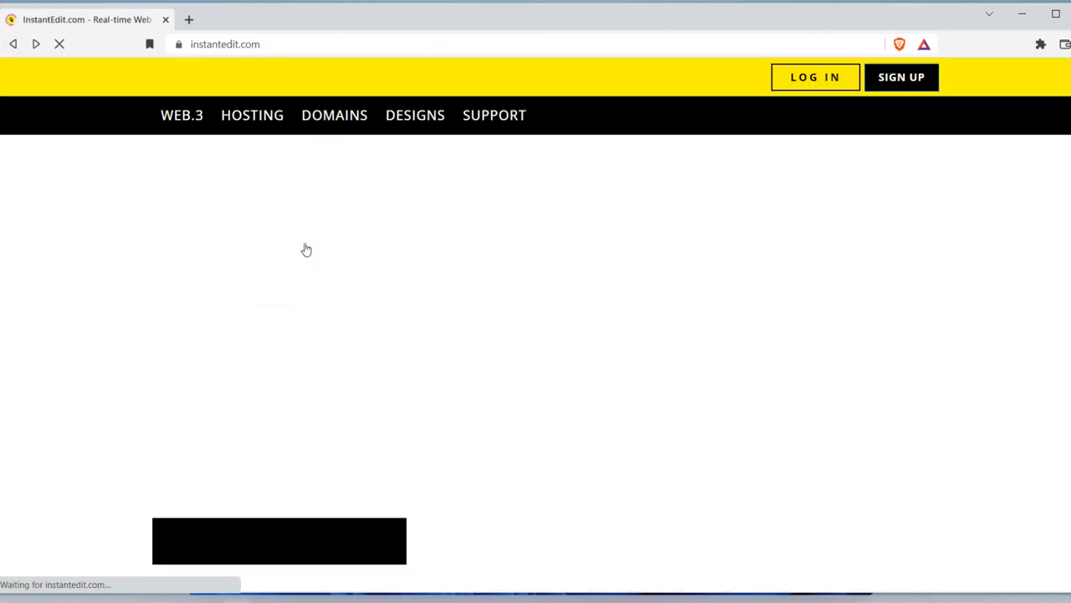
pyautogui.scroll(-2, 410, 247)
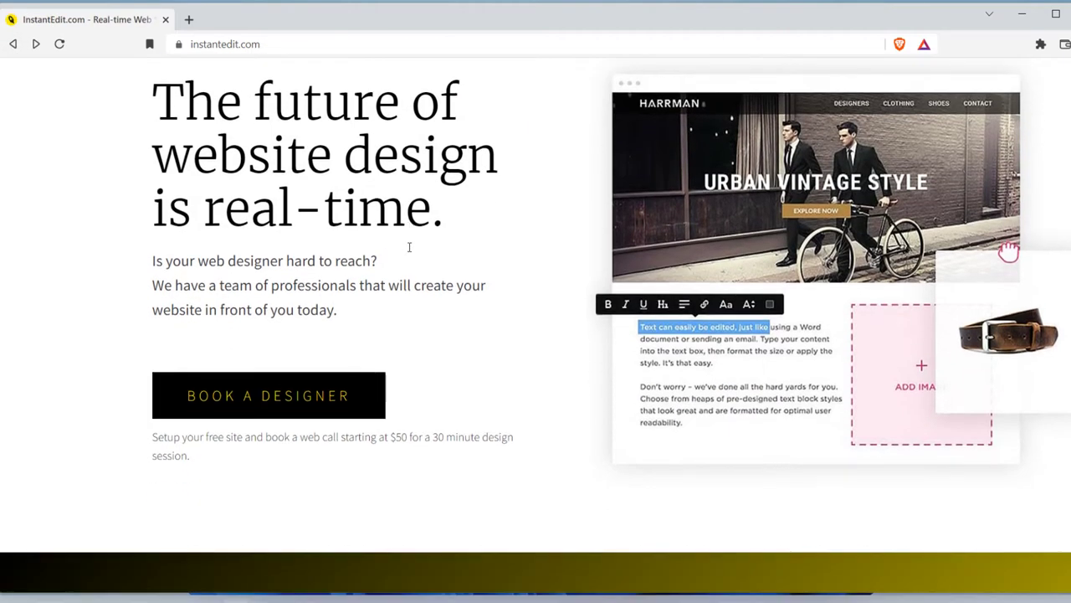
pyautogui.scroll(-8, 409, 247)
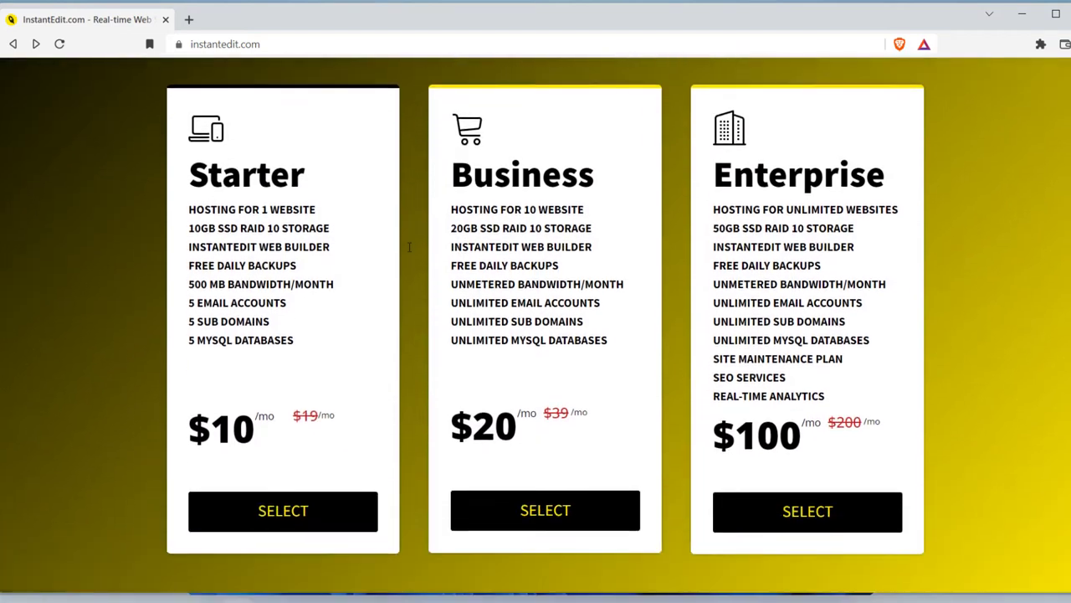
pyautogui.scroll(-1, 410, 247)
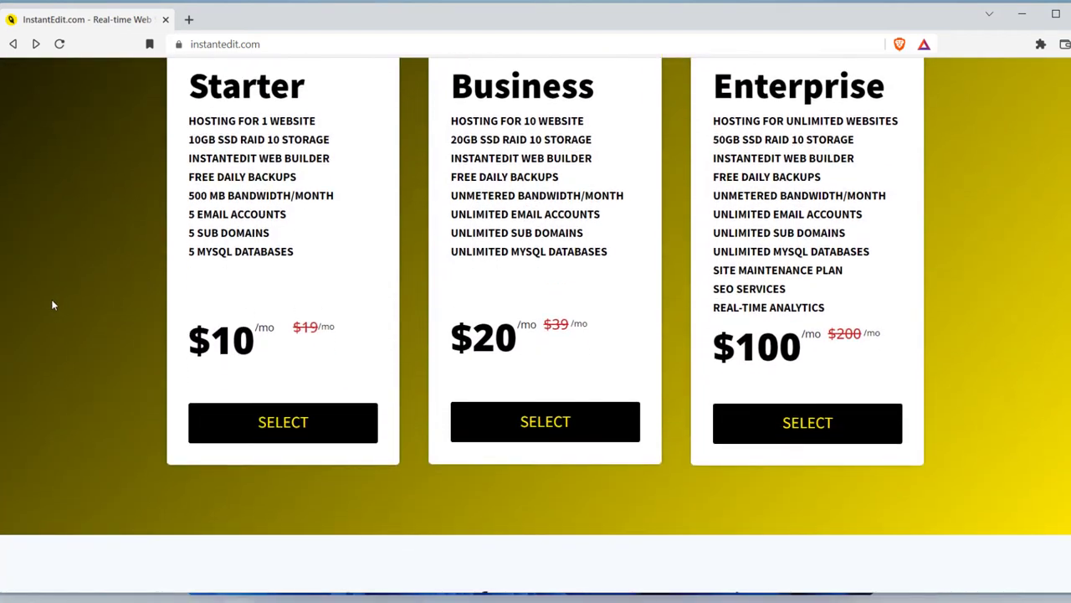
pyautogui.click(505, 429)
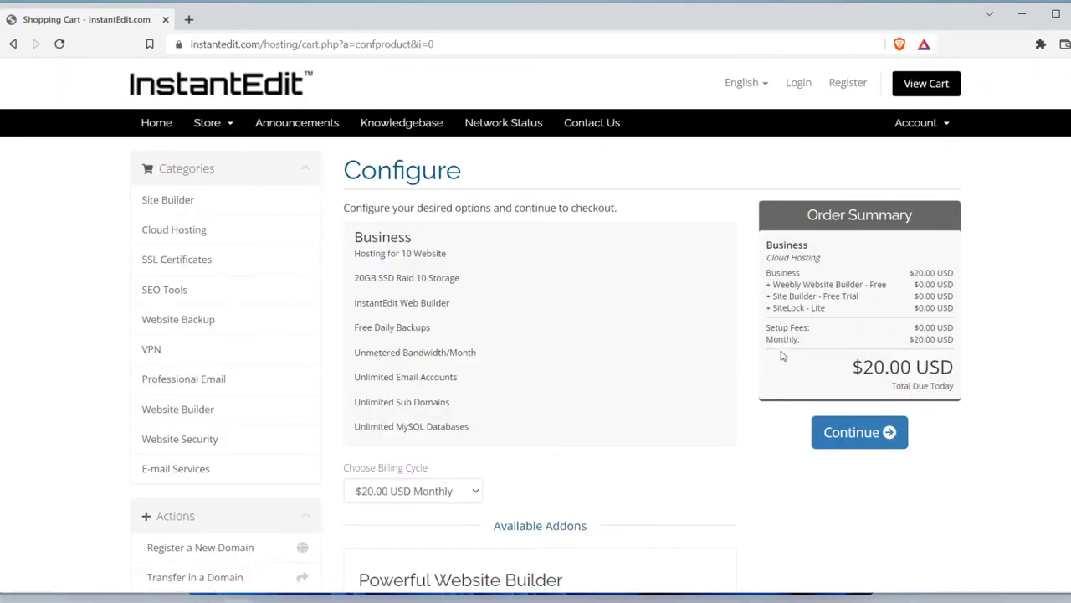
# - Look over the Business Cloud Hosting addons and the $20.00 USD order summary
pyautogui.scroll(-7, 498, 259)
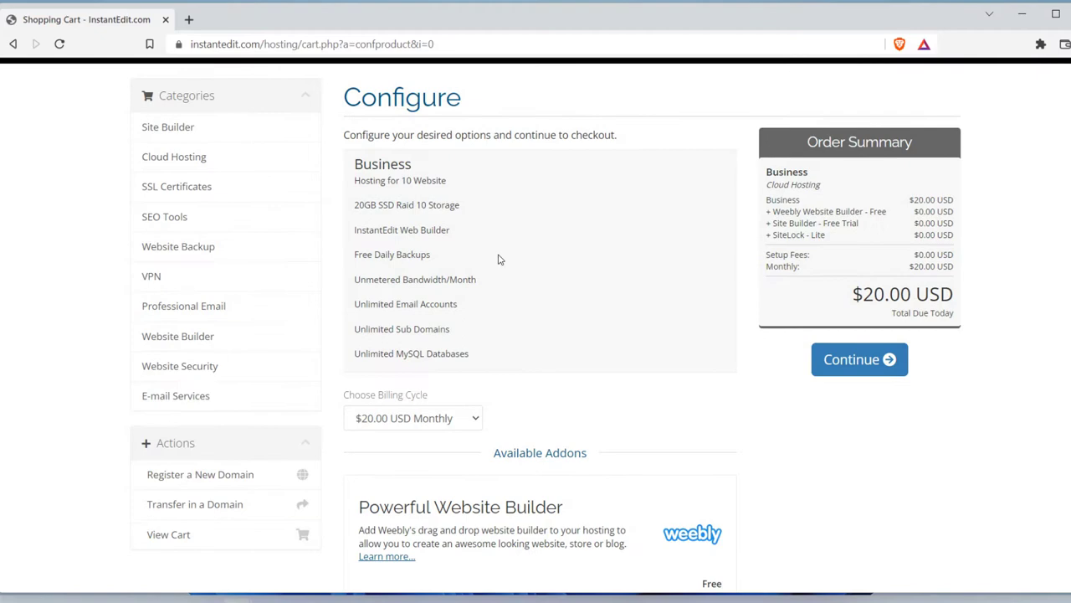
pyautogui.scroll(2, 498, 259)
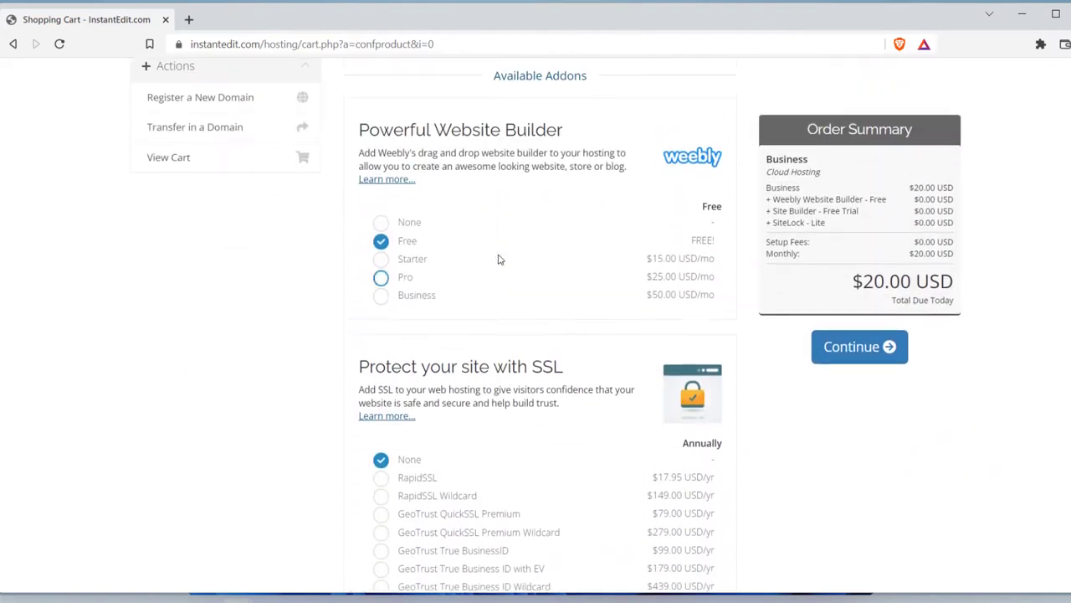
pyautogui.scroll(-6, 627, 271)
pyautogui.scroll(-8, 626, 274)
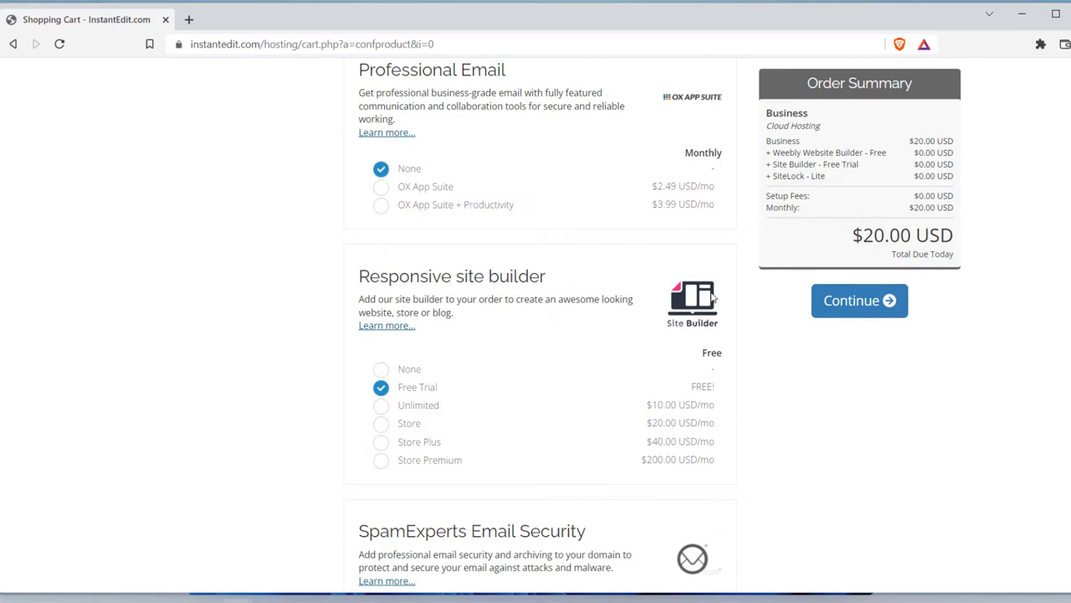
pyautogui.scroll(5, 610, 331)
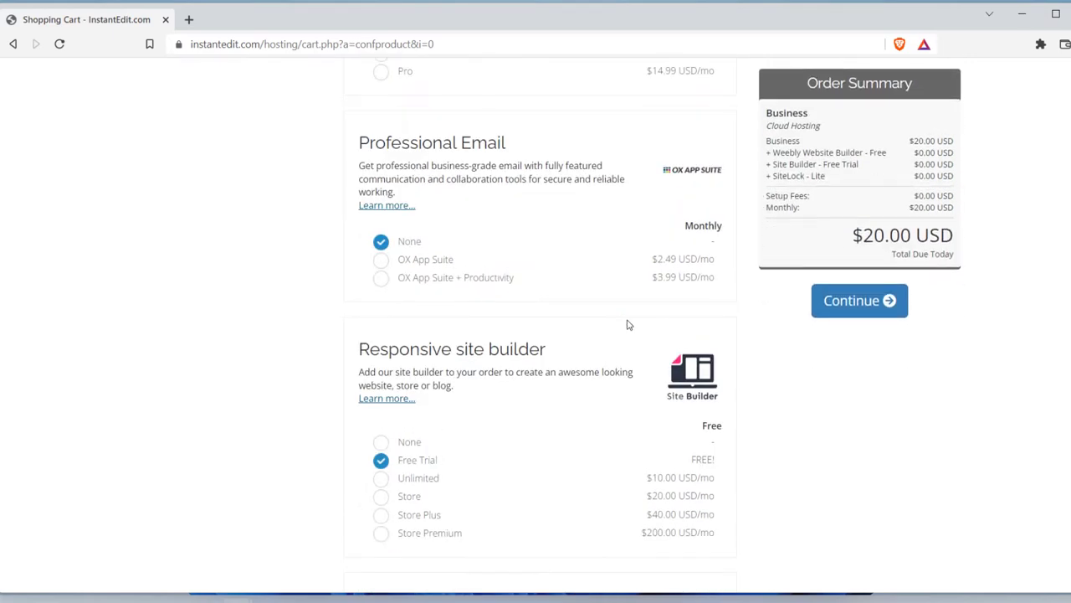
pyautogui.scroll(6, 627, 325)
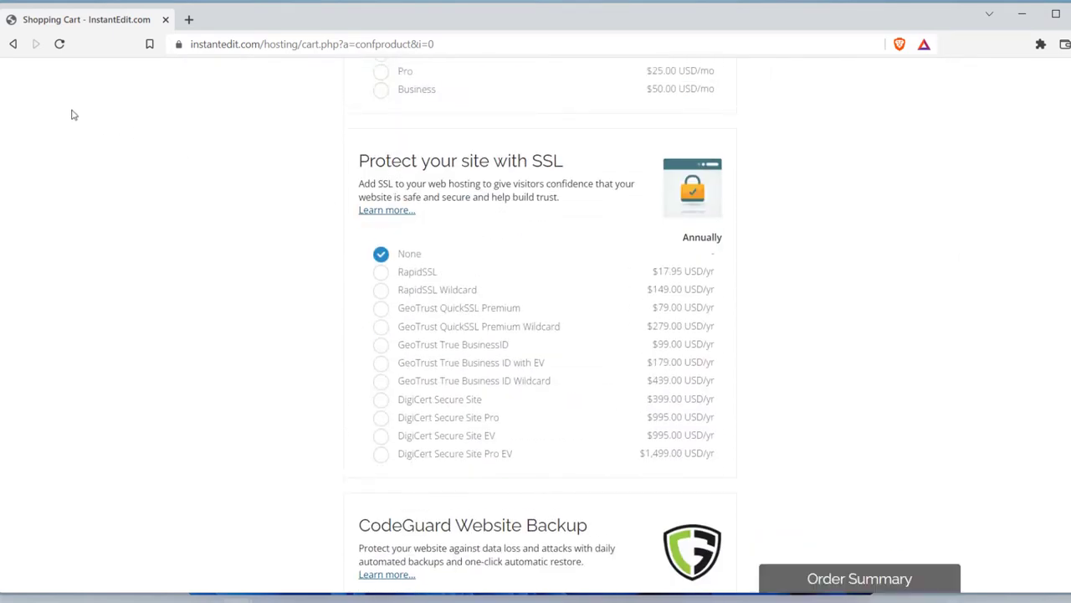
# - Go back to the homepage and use SEE MORE DESIGNS to reach the Site Builder template list
pyautogui.click(17, 43)
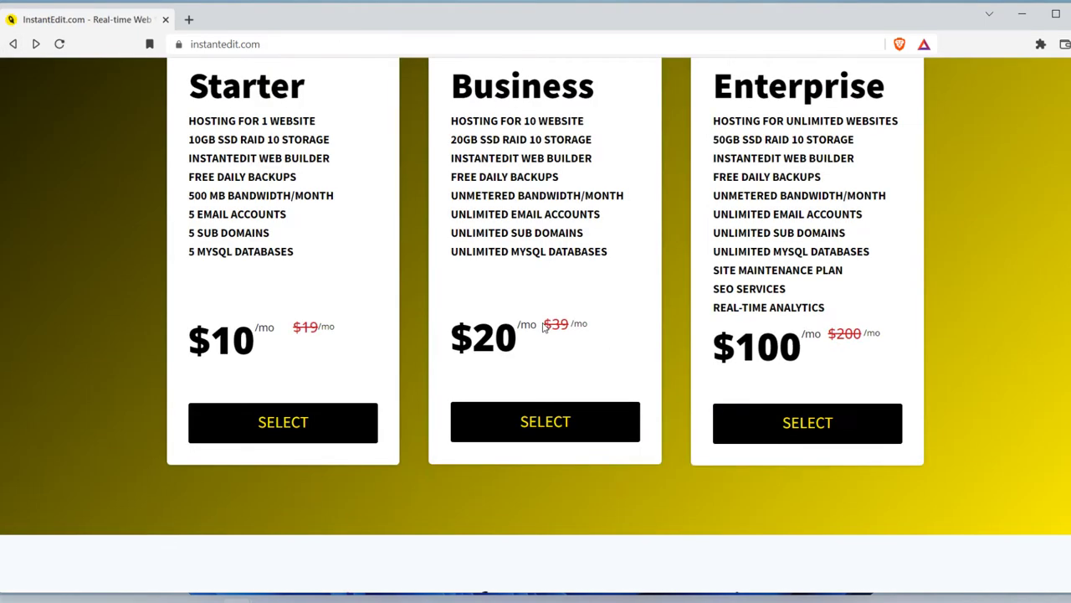
pyautogui.scroll(-6, 548, 330)
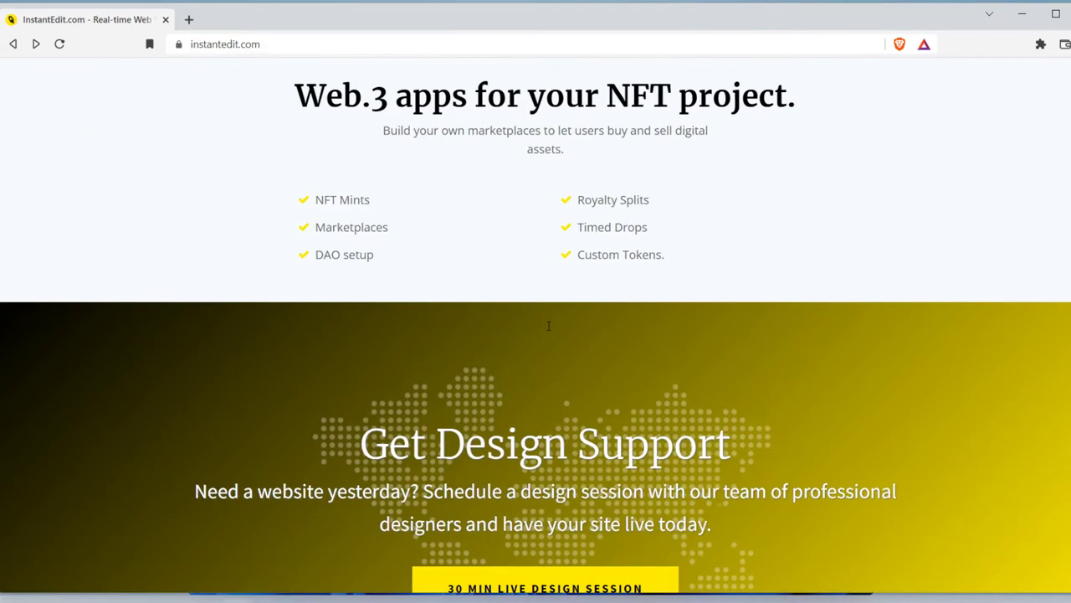
pyautogui.scroll(-9, 549, 331)
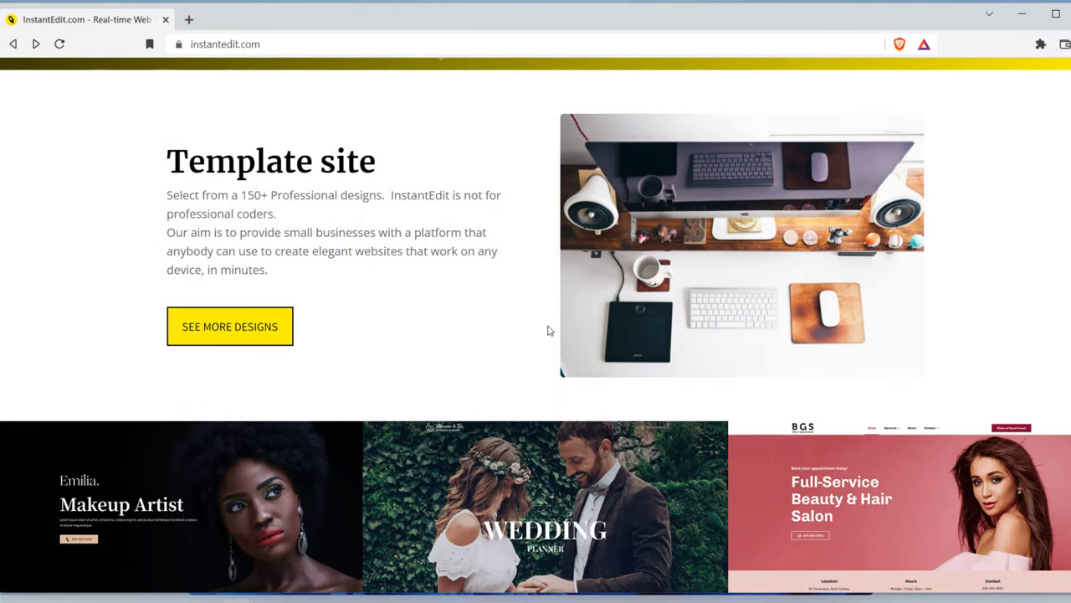
pyautogui.scroll(2, 548, 331)
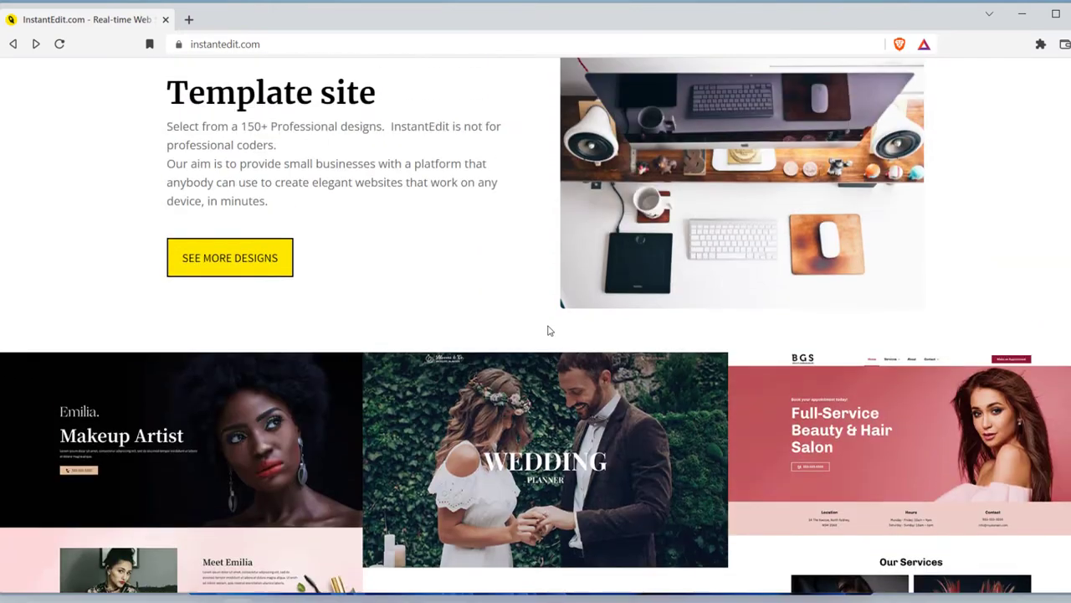
pyautogui.click(219, 262)
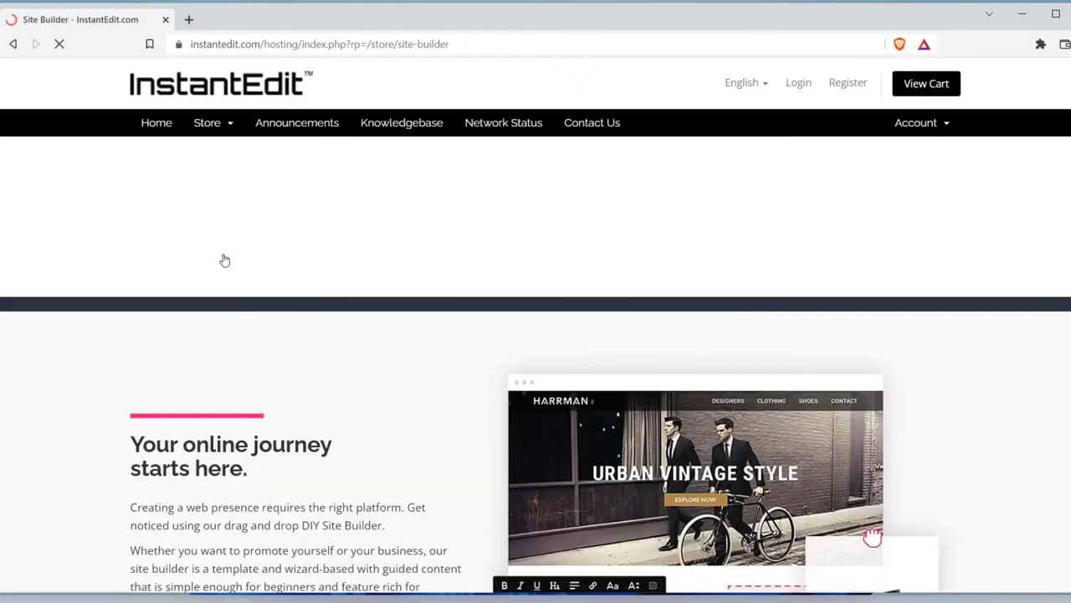
pyautogui.scroll(-13, 393, 198)
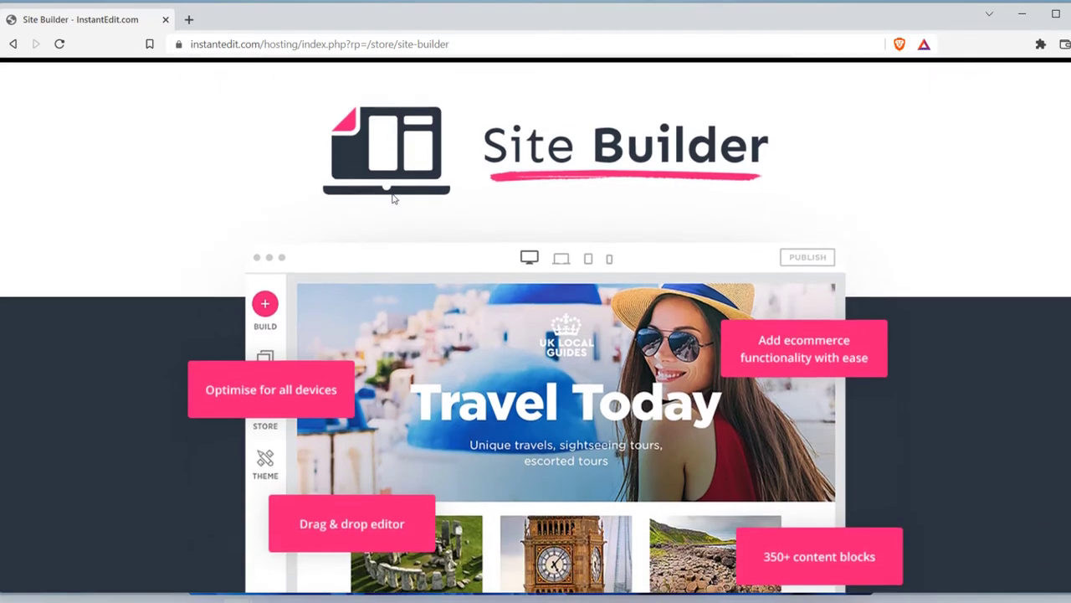
pyautogui.scroll(-7, 394, 200)
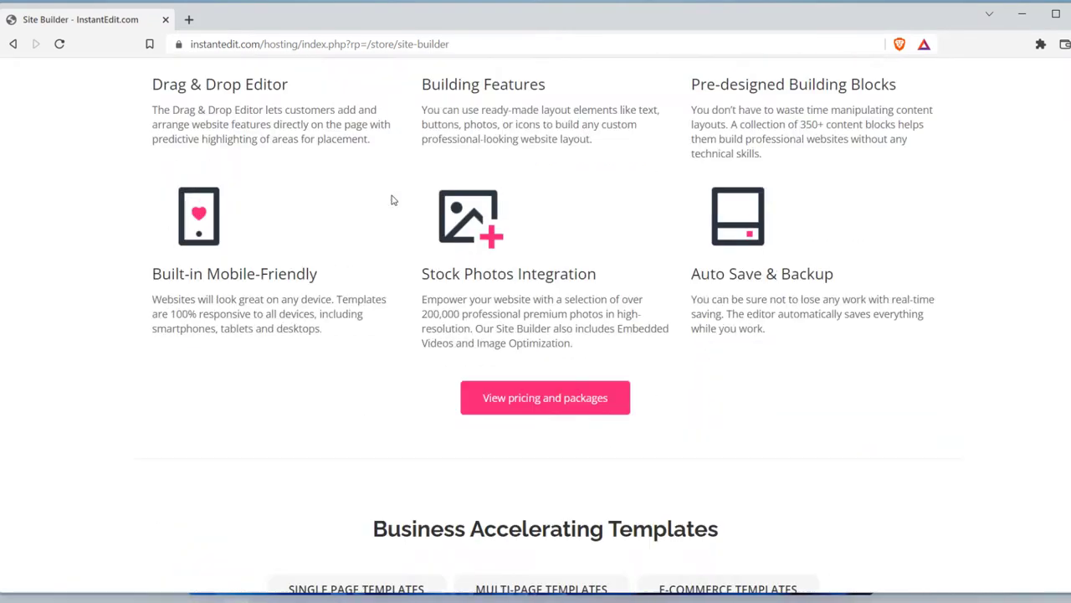
pyautogui.scroll(-10, 393, 200)
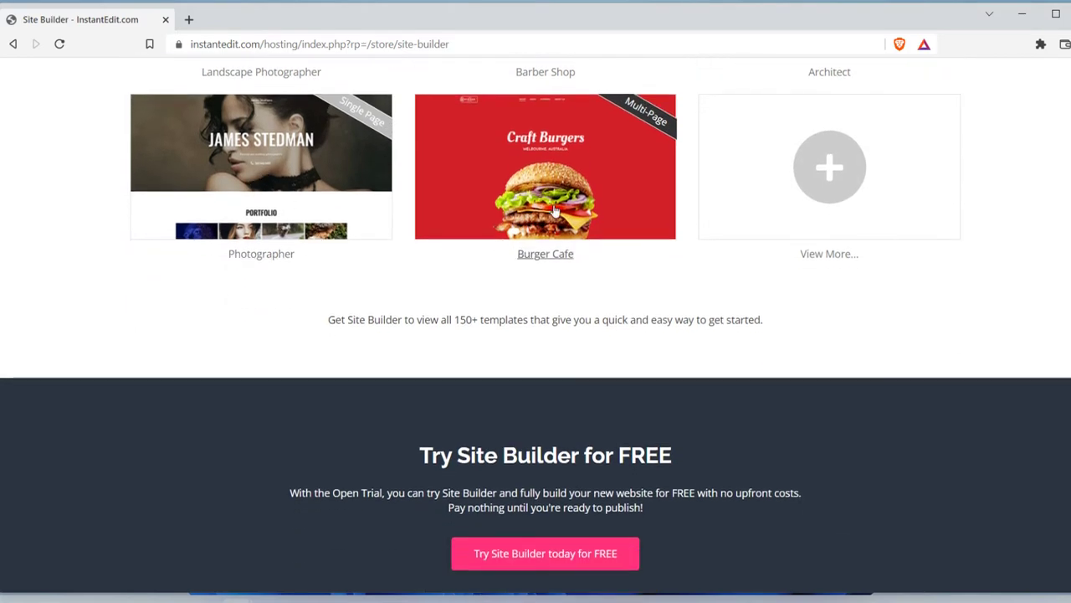
# - Preview the Burger Cafe template and scroll through its home page
pyautogui.click(545, 253)
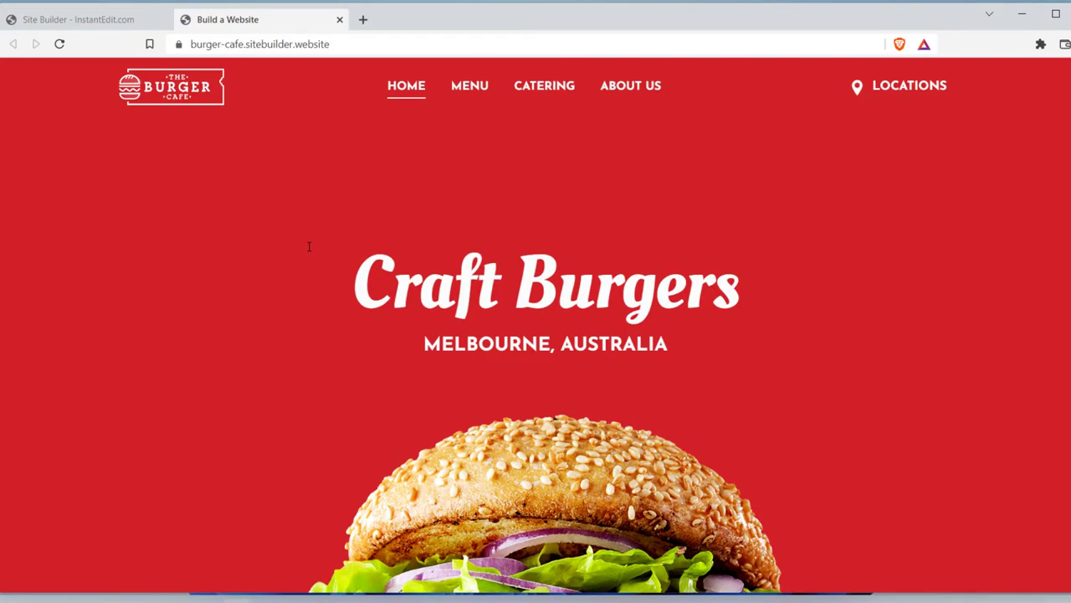
pyautogui.scroll(-8, 309, 246)
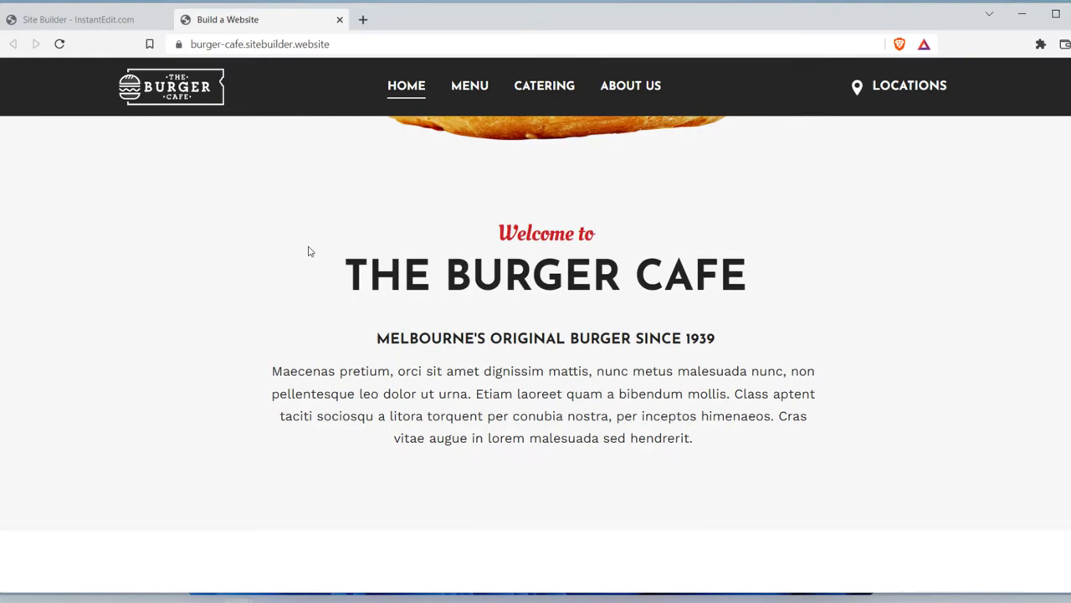
pyautogui.scroll(-15, 308, 251)
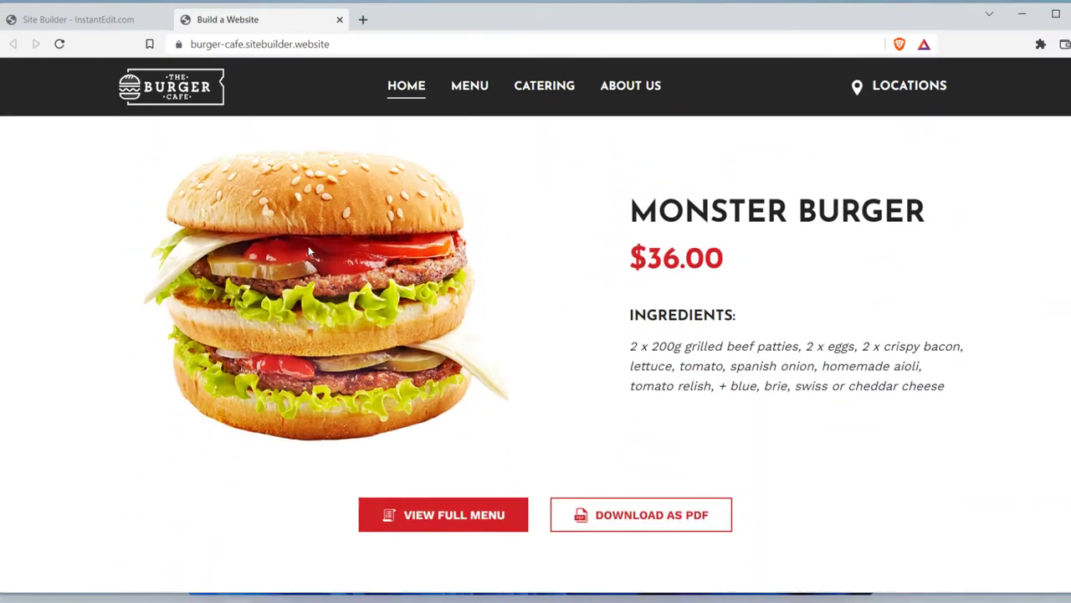
pyautogui.scroll(-11, 308, 251)
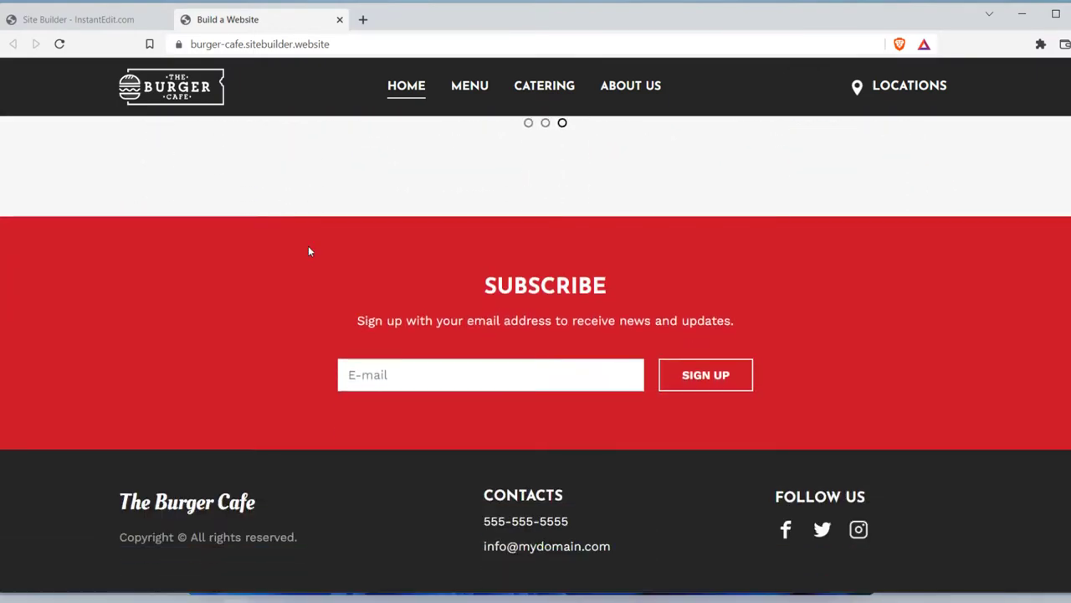
pyautogui.scroll(12, 308, 252)
# - View the Burger Cafe MENU page with its burgers and prices
pyautogui.click(470, 87)
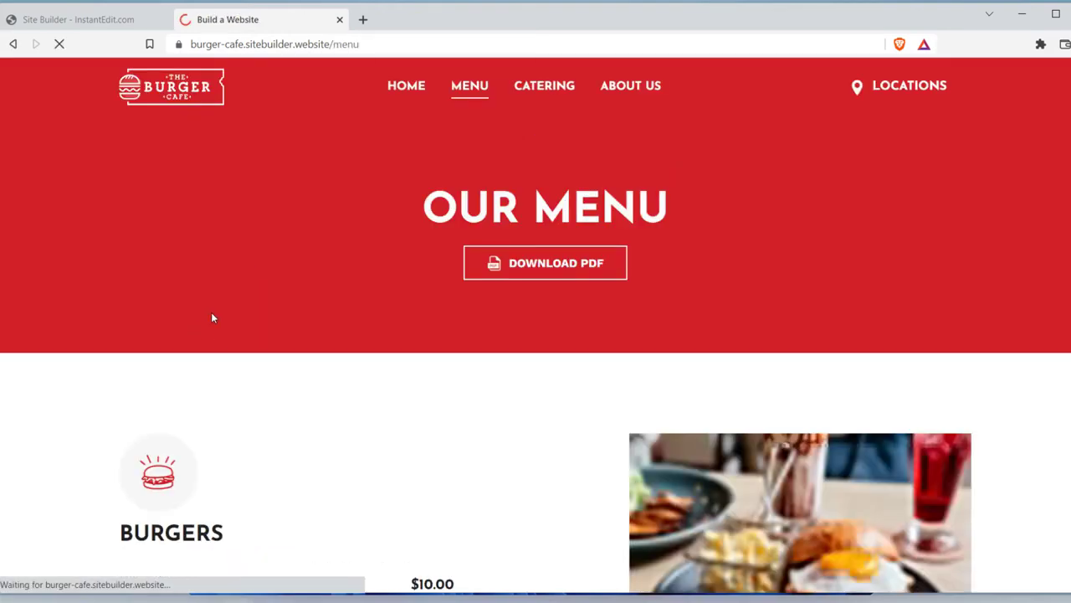
pyautogui.scroll(-5, 211, 312)
pyautogui.scroll(-7, 212, 317)
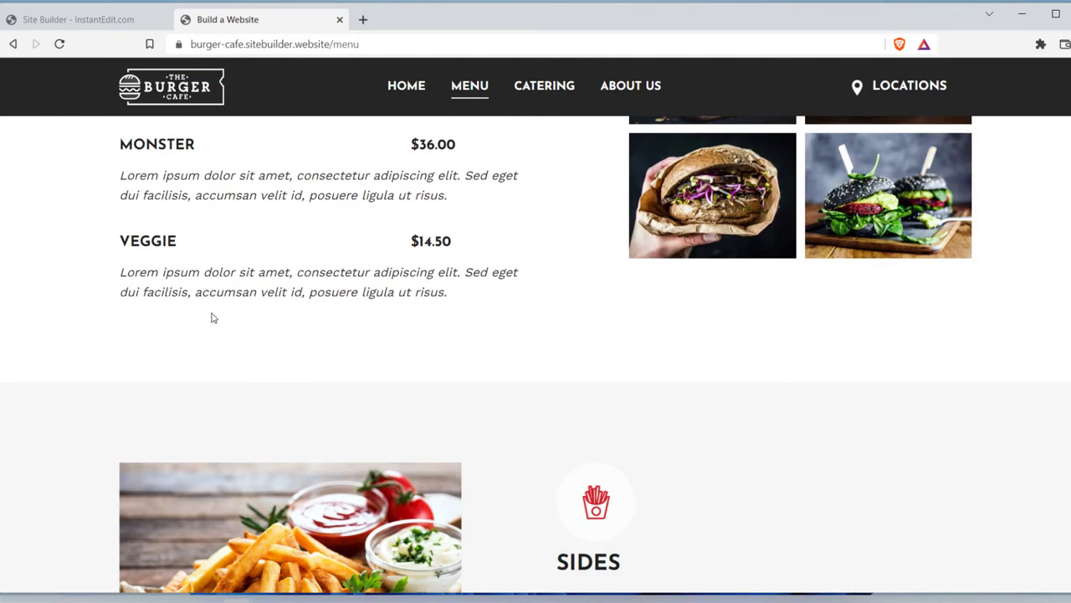
pyautogui.scroll(6, 211, 316)
pyautogui.scroll(8, 211, 312)
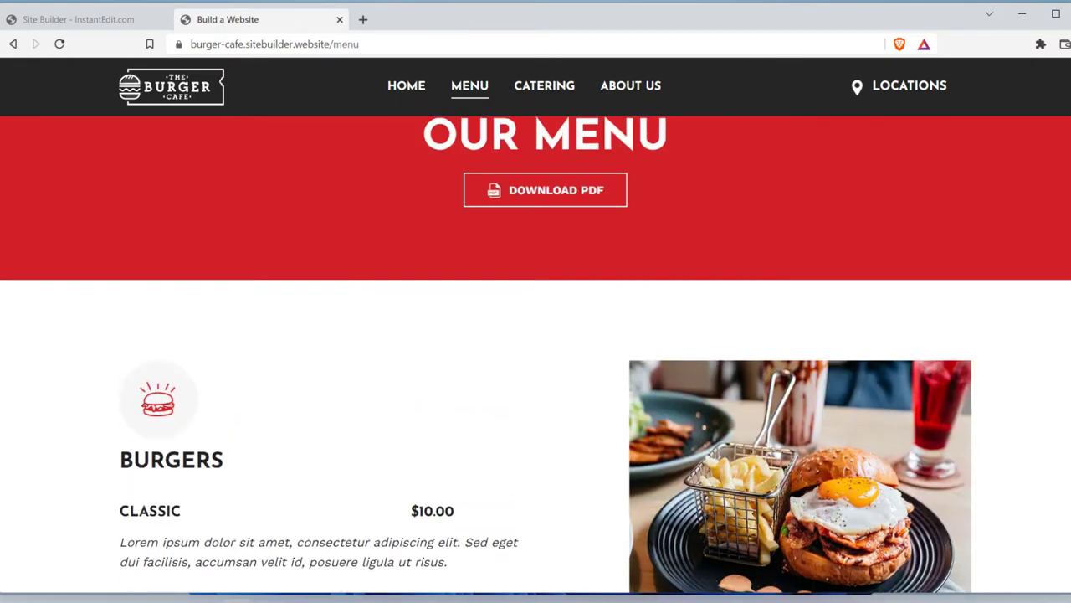
# - Return to the Site Builder store tab and review its plan feature table
pyautogui.click(52, 23)
pyautogui.scroll(-3, 346, 371)
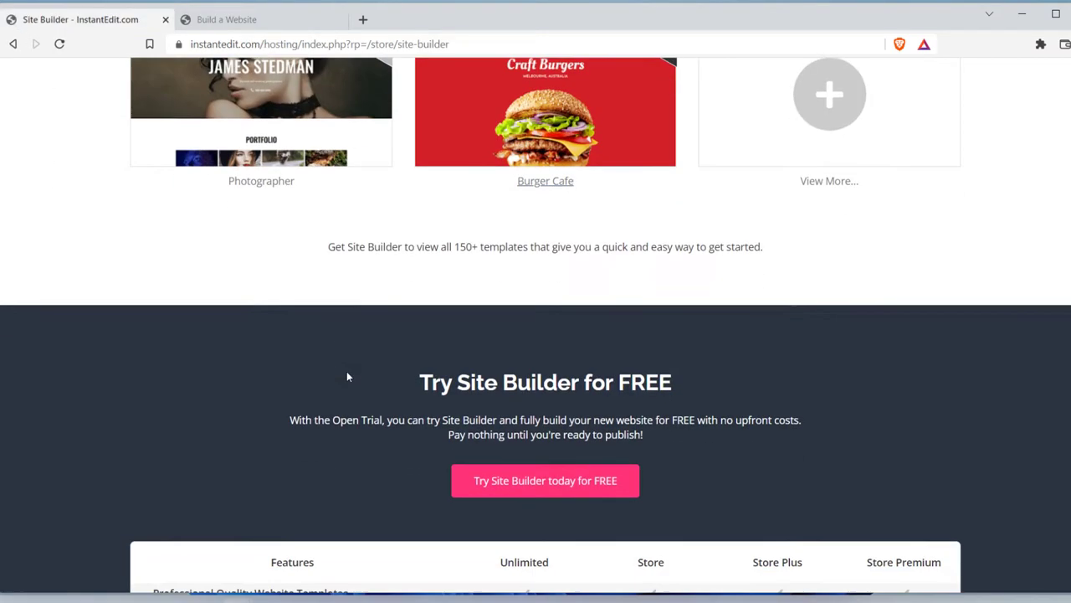
pyautogui.scroll(1, 468, 367)
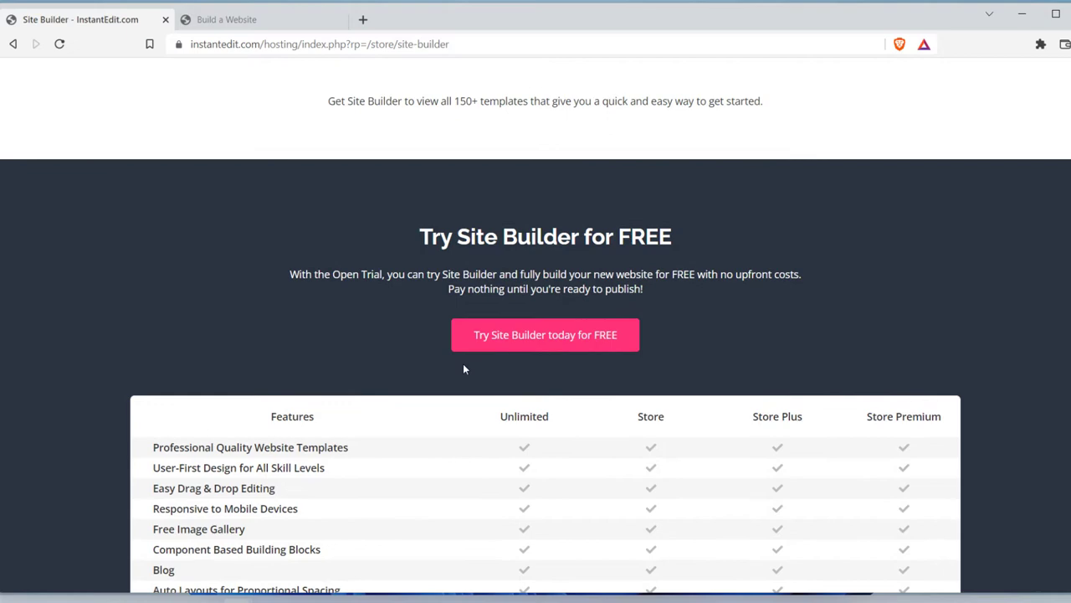
pyautogui.scroll(-3, 464, 368)
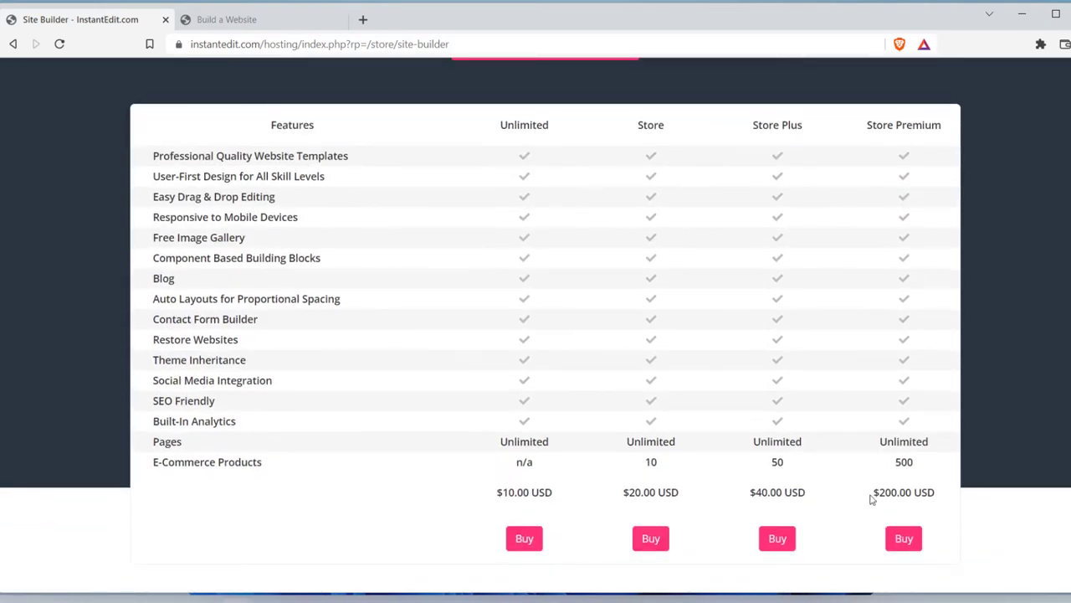
pyautogui.scroll(3, 550, 399)
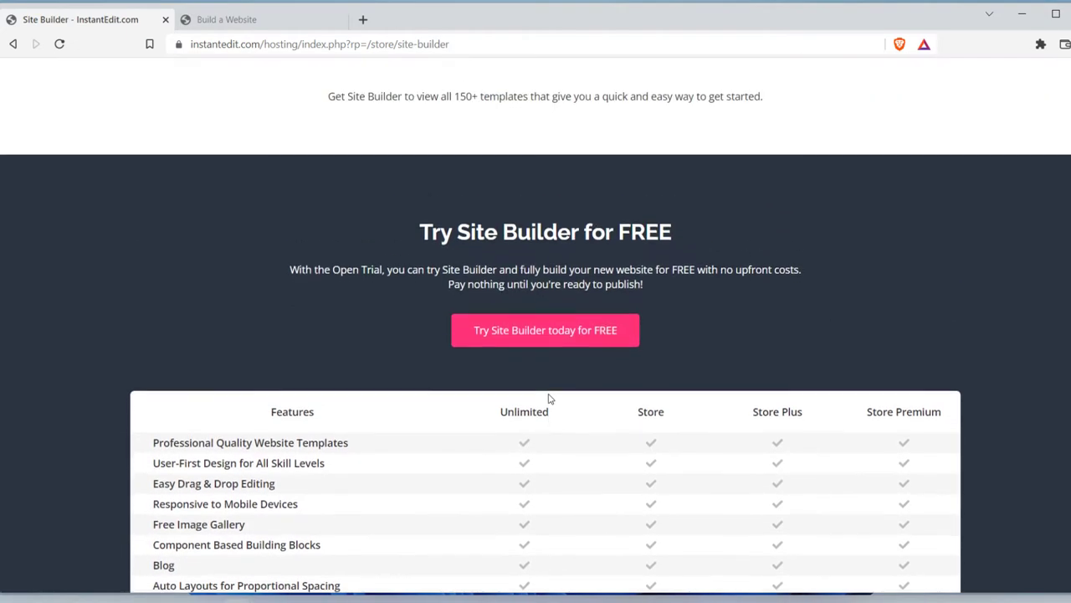
# - Open the 'Try Site Builder today for FREE' sign-up, then back out of it
pyautogui.click(595, 334)
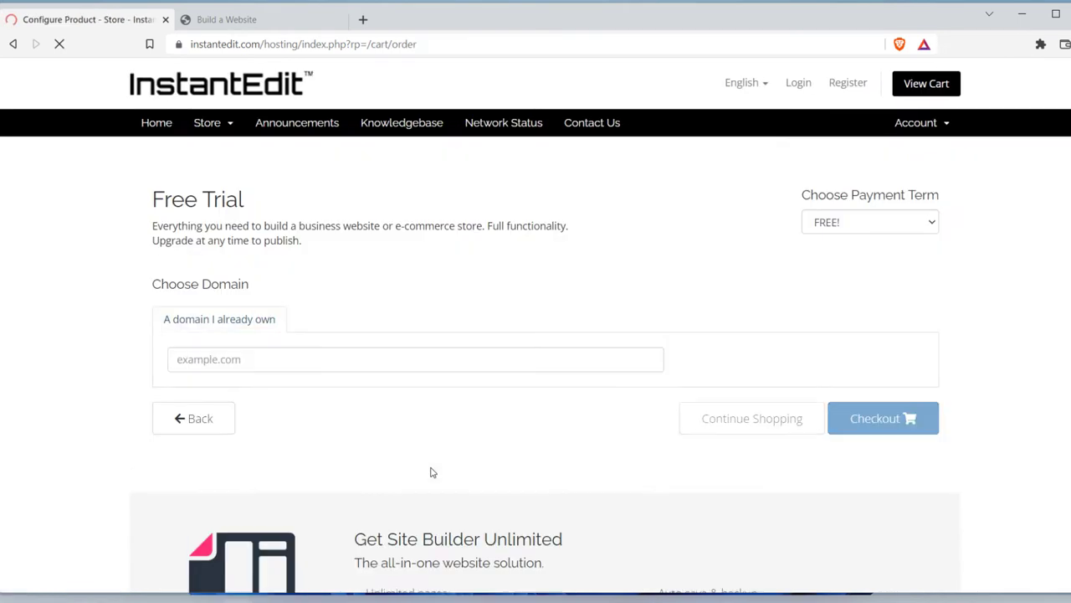
pyautogui.click(260, 362)
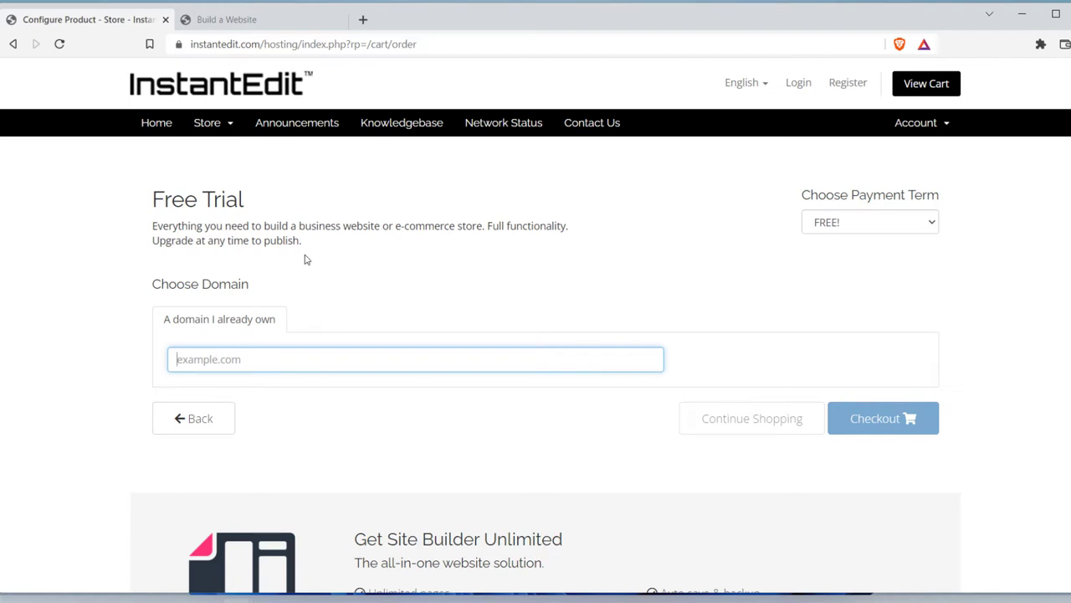
pyautogui.click(14, 45)
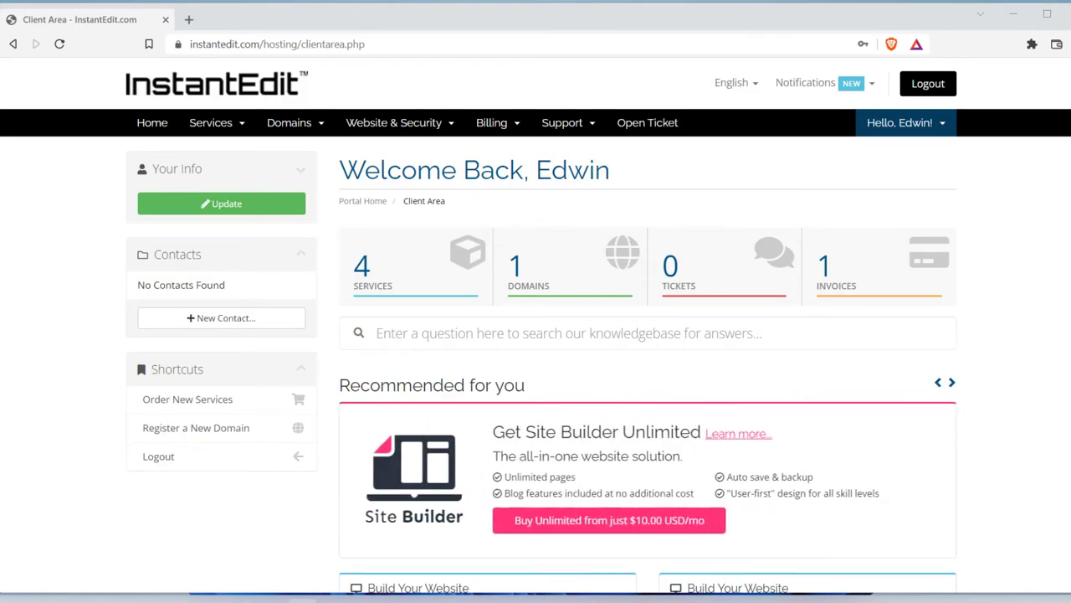
# - Launch Manage on the Site Builder panel under Build Your Website in the Client Area
pyautogui.scroll(-3, 1065, 286)
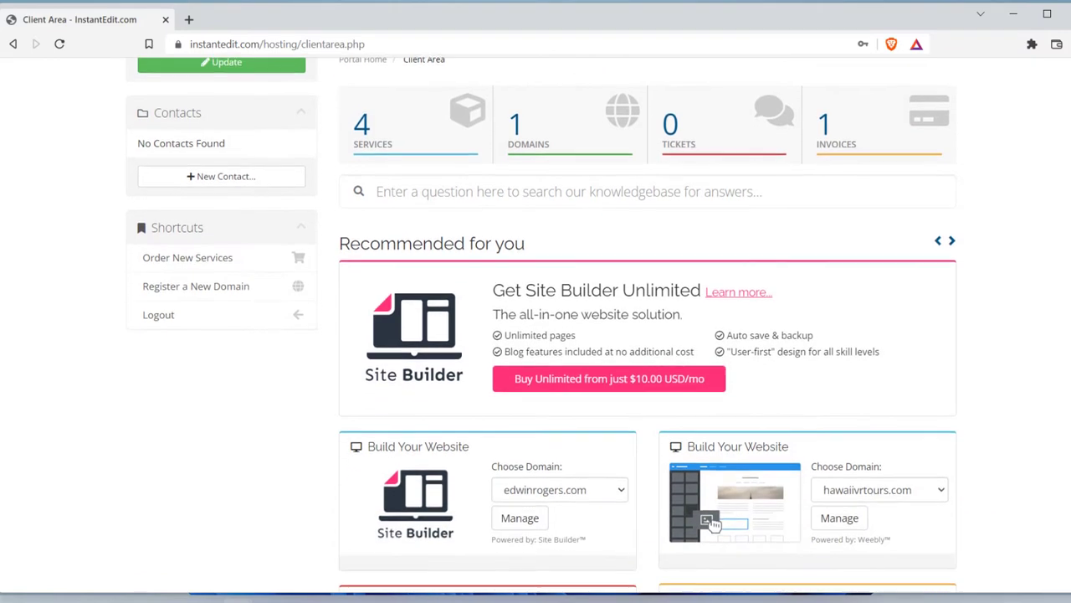
pyautogui.scroll(-1, 1063, 301)
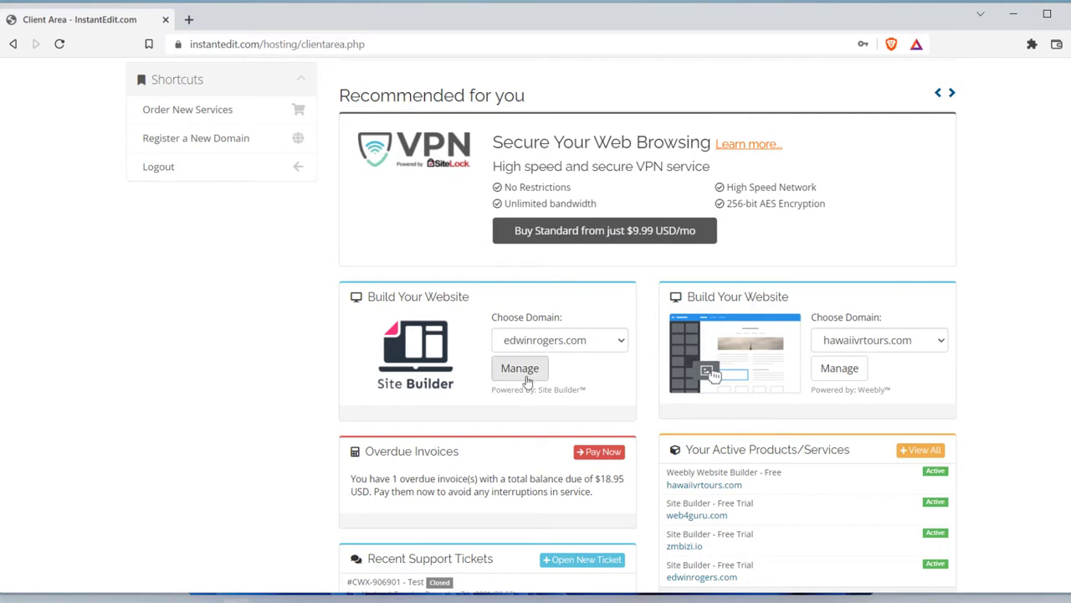
pyautogui.click(526, 377)
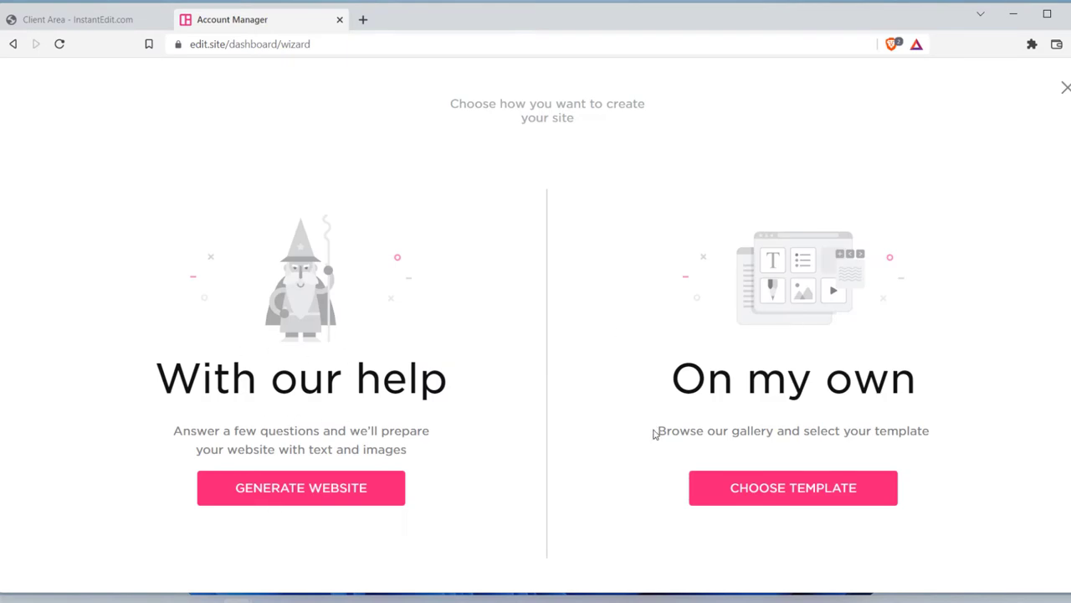
# - Choose CHOOSE TEMPLATE and scroll the full template grid, e.g. Advancement Career, Personal Training
pyautogui.click(809, 490)
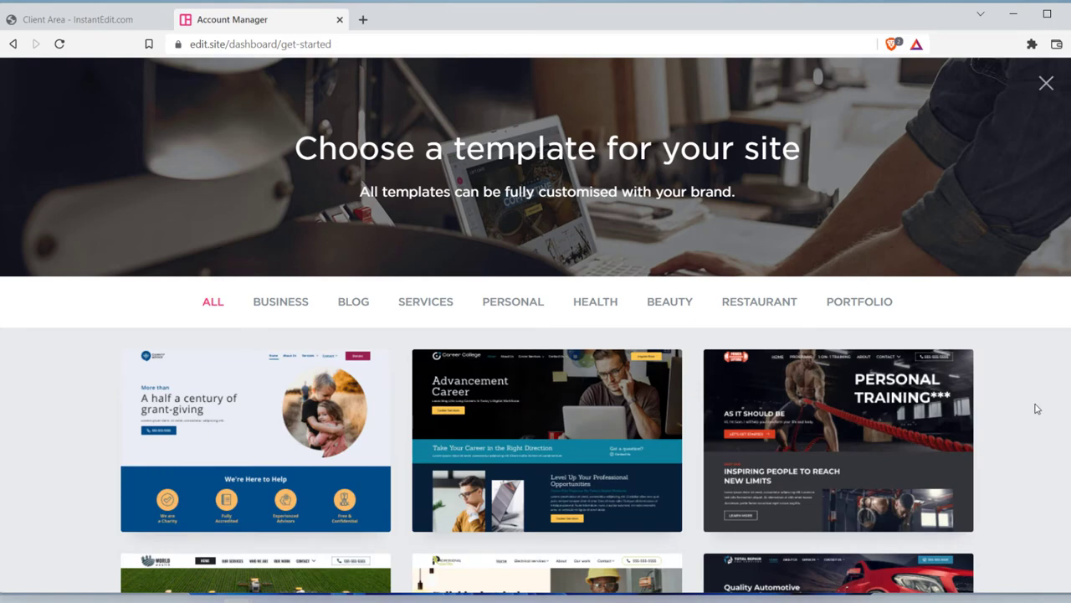
pyautogui.scroll(-4, 1036, 408)
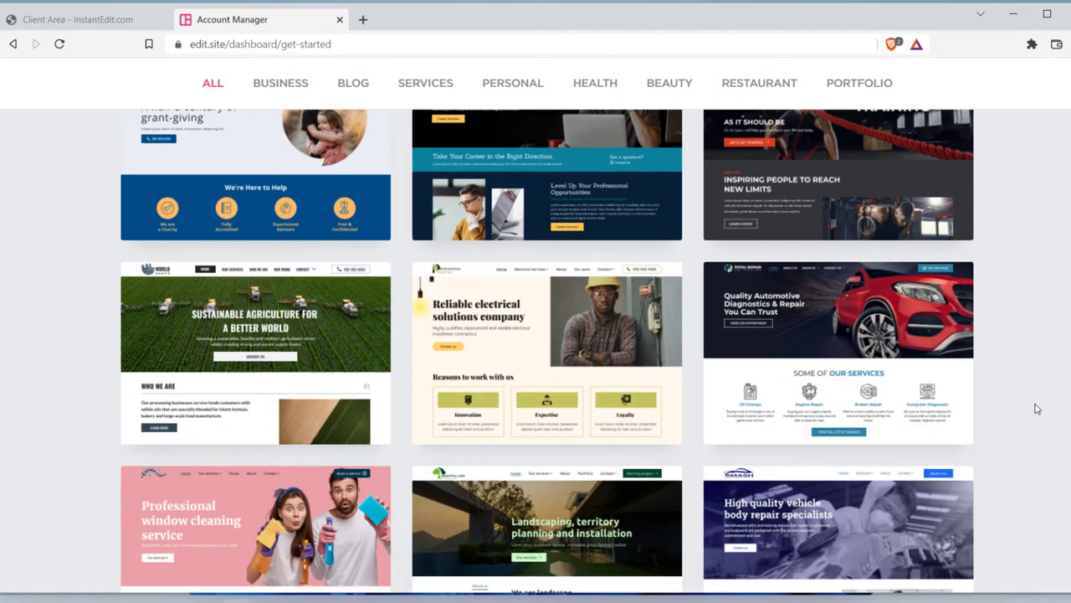
pyautogui.scroll(-5, 1036, 409)
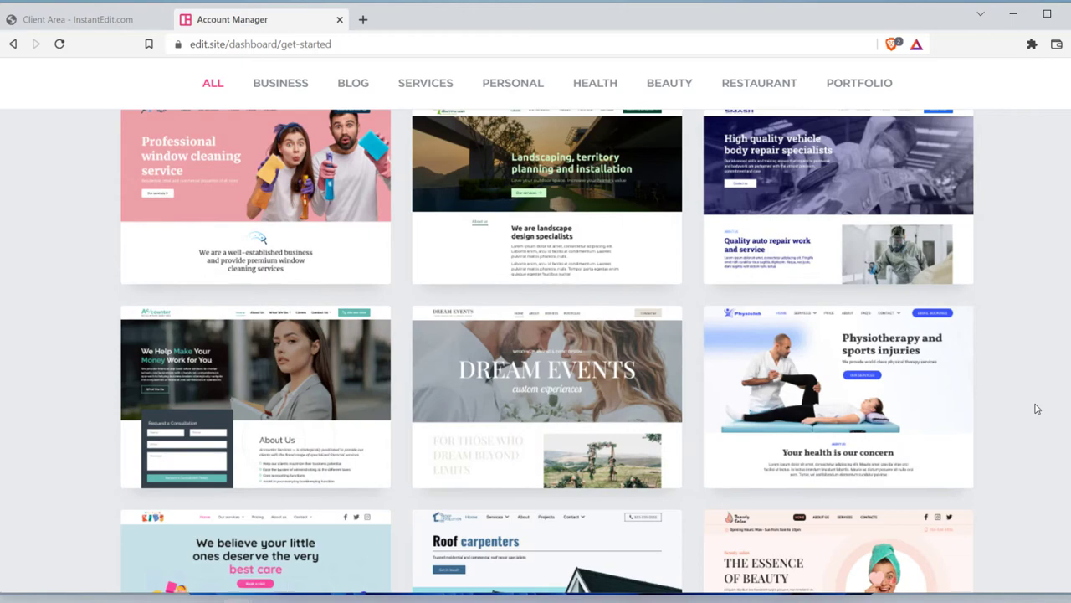
pyautogui.scroll(-5, 1036, 409)
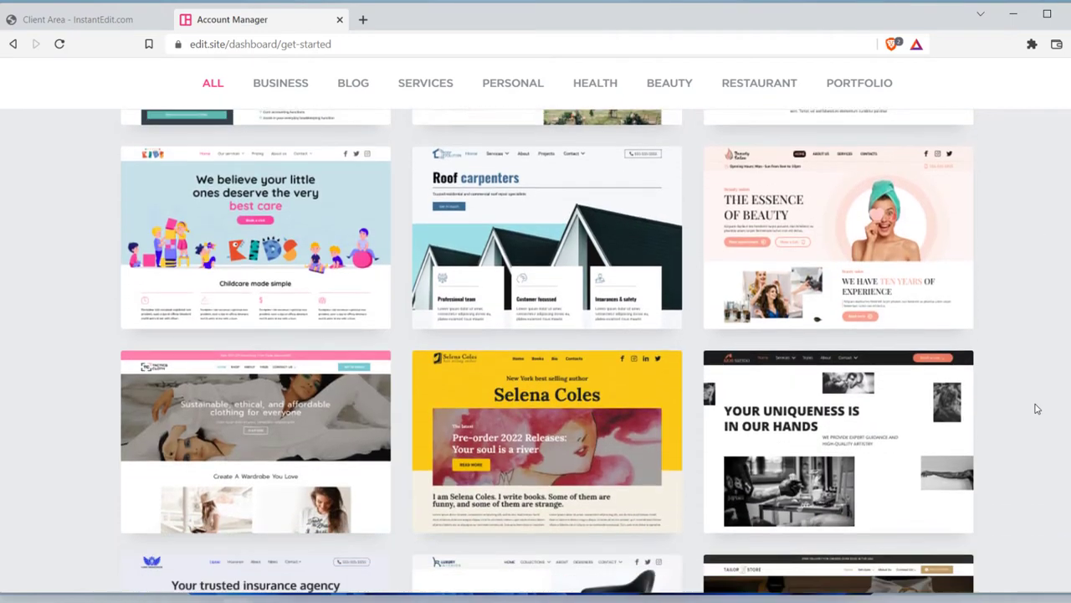
pyautogui.scroll(-5, 1036, 408)
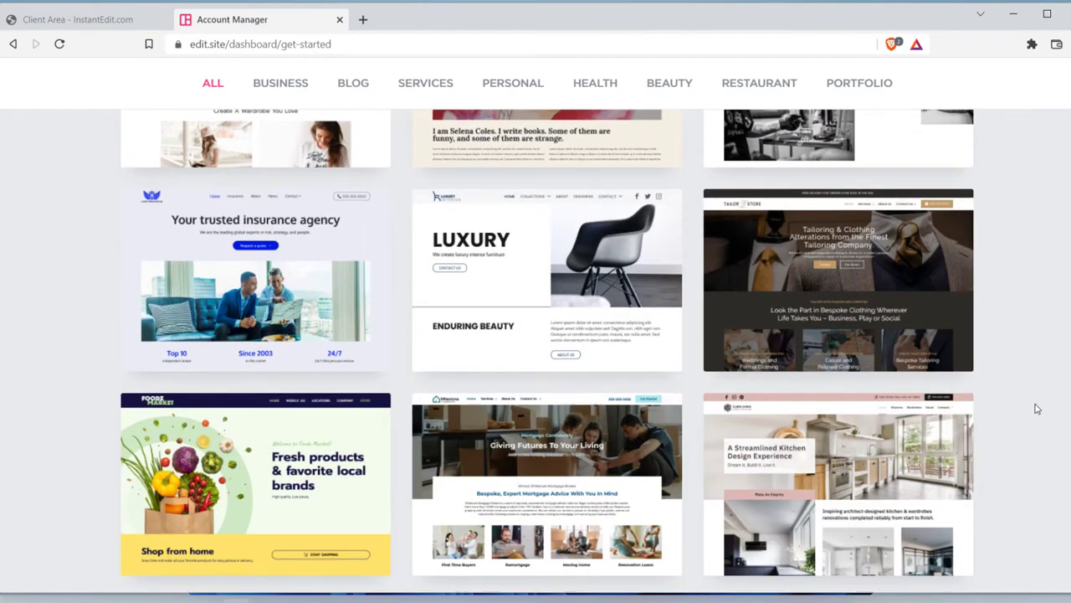
pyautogui.scroll(-3, 1036, 408)
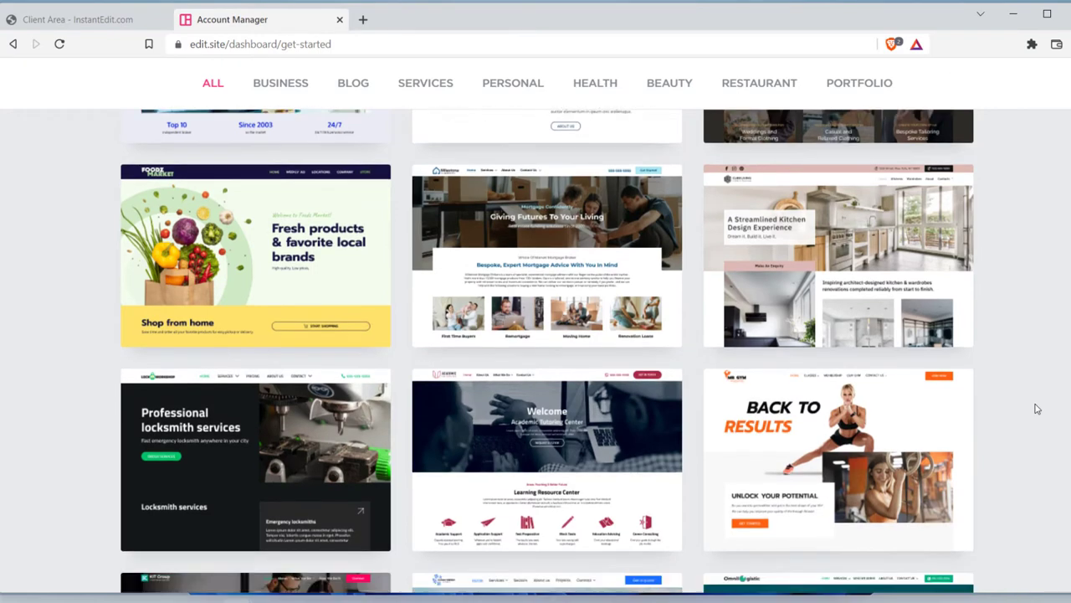
pyautogui.scroll(-3, 1036, 409)
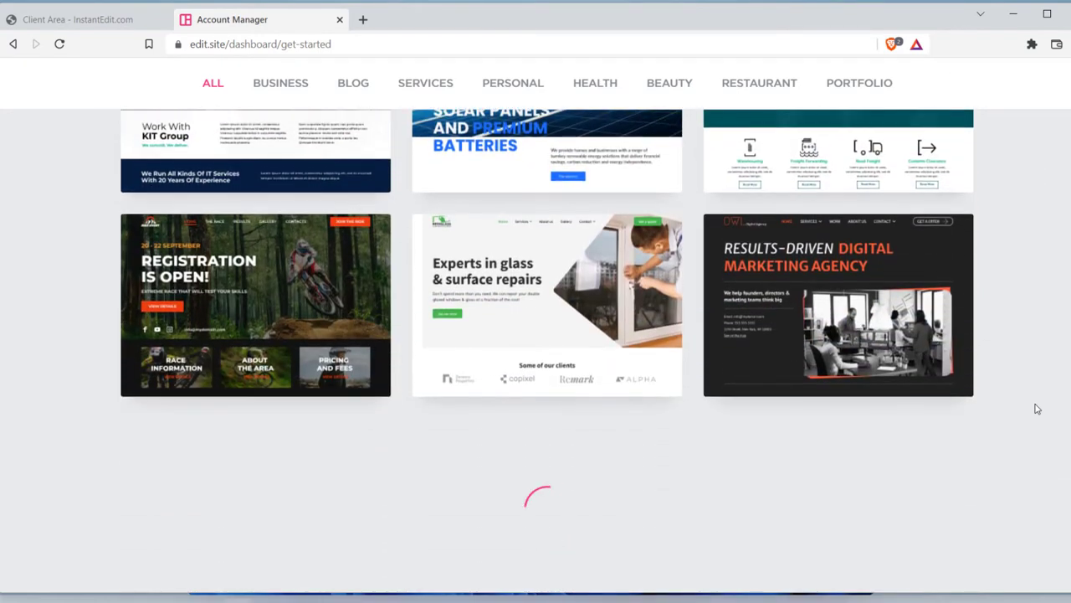
pyautogui.scroll(15, 1036, 409)
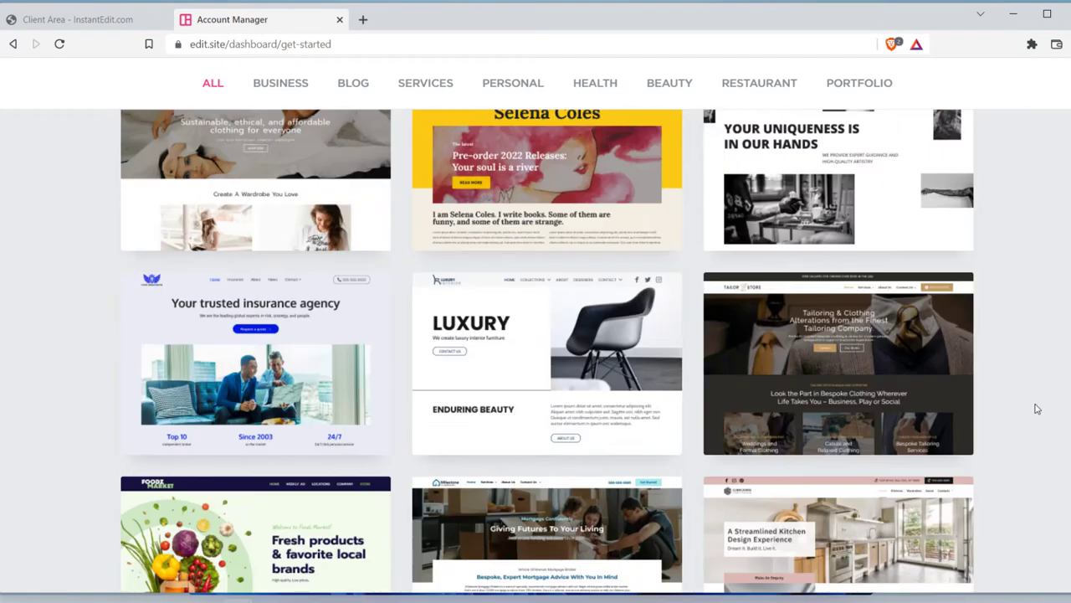
pyautogui.scroll(5, 1036, 409)
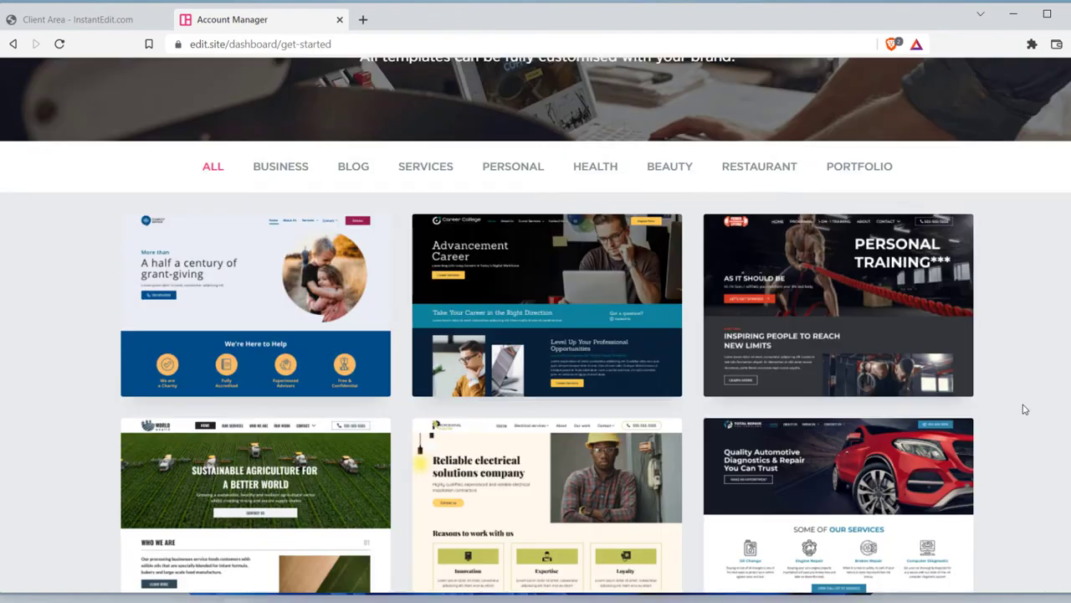
# - Preview the Charity Advice template and scroll through its home page sections
pyautogui.click(232, 285)
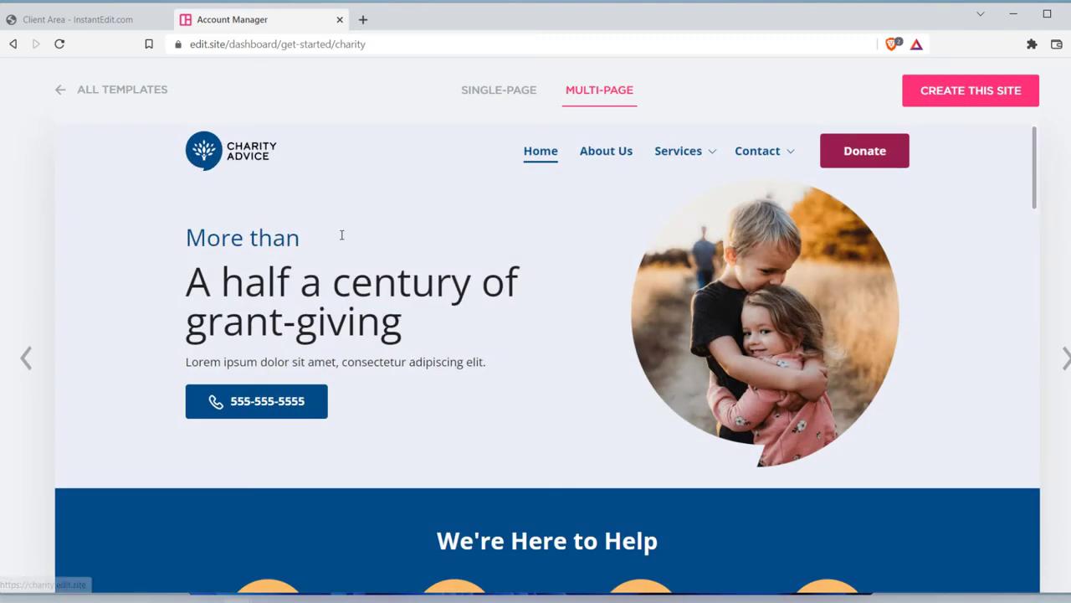
pyautogui.scroll(-8, 686, 293)
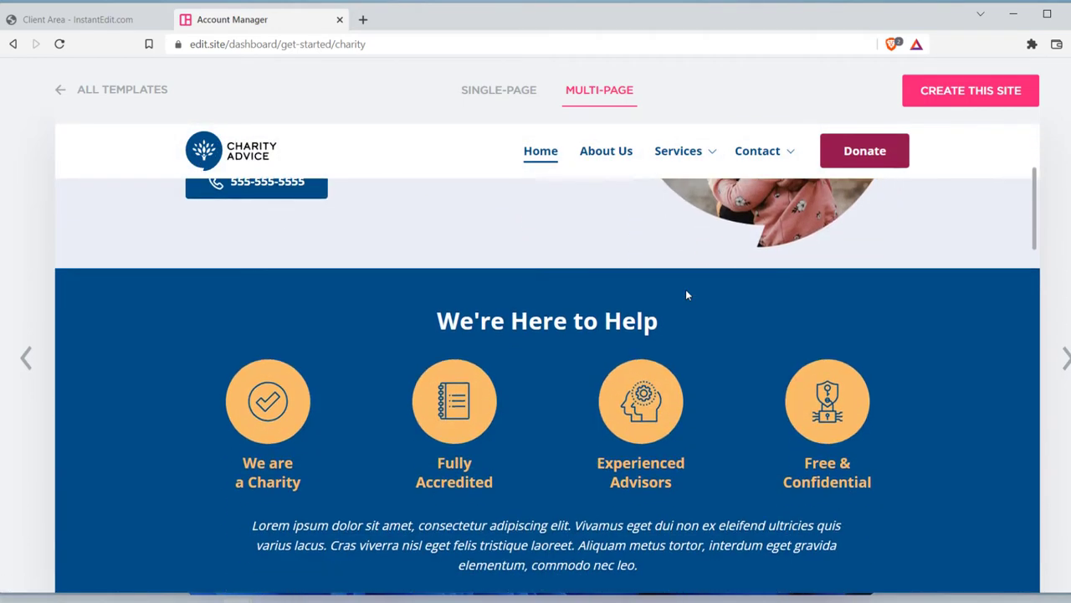
pyautogui.scroll(-10, 687, 294)
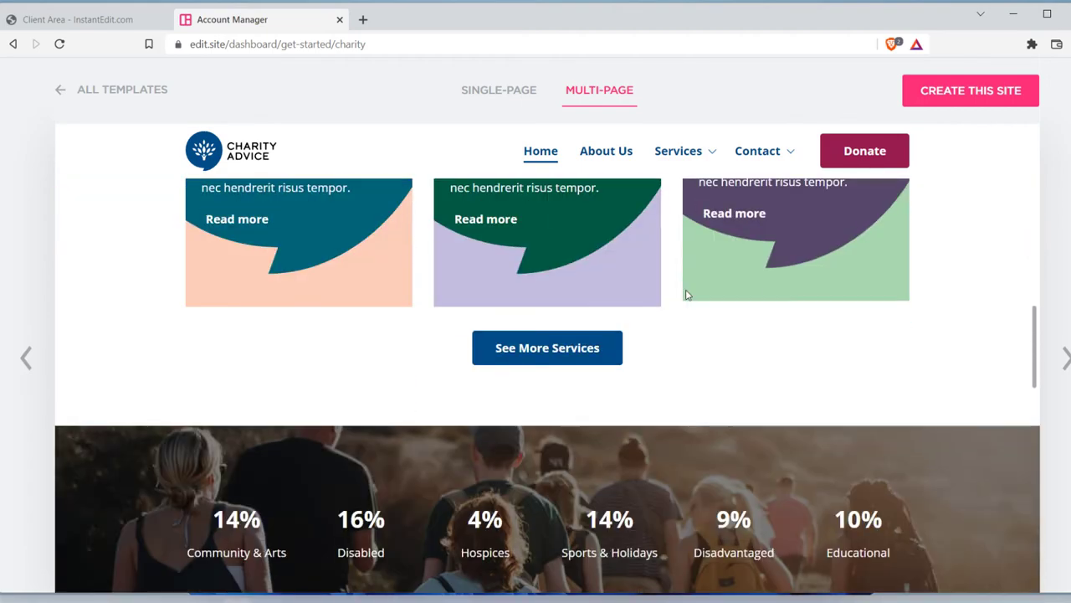
pyautogui.scroll(10, 686, 294)
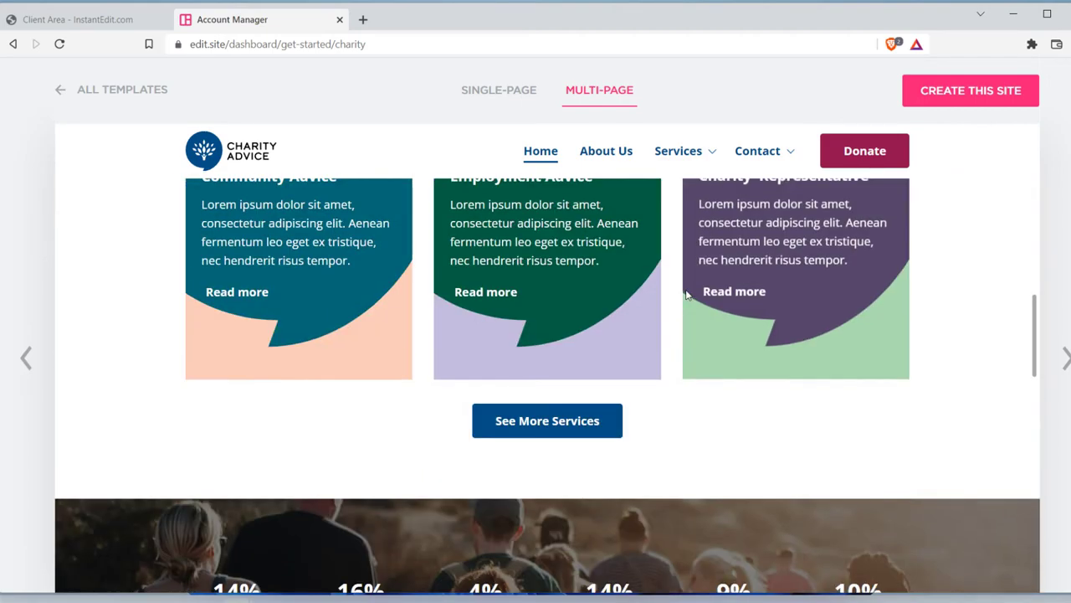
pyautogui.scroll(4, 643, 328)
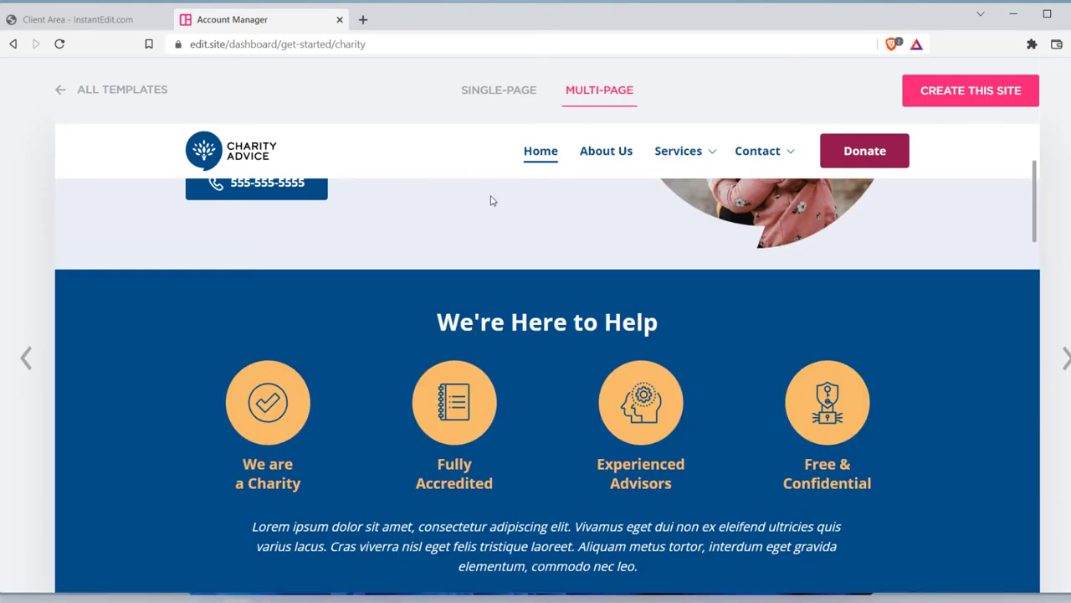
# - Scroll the single-page Charity Advice preview end to end, then switch to MULTI-PAGE
pyautogui.click(507, 92)
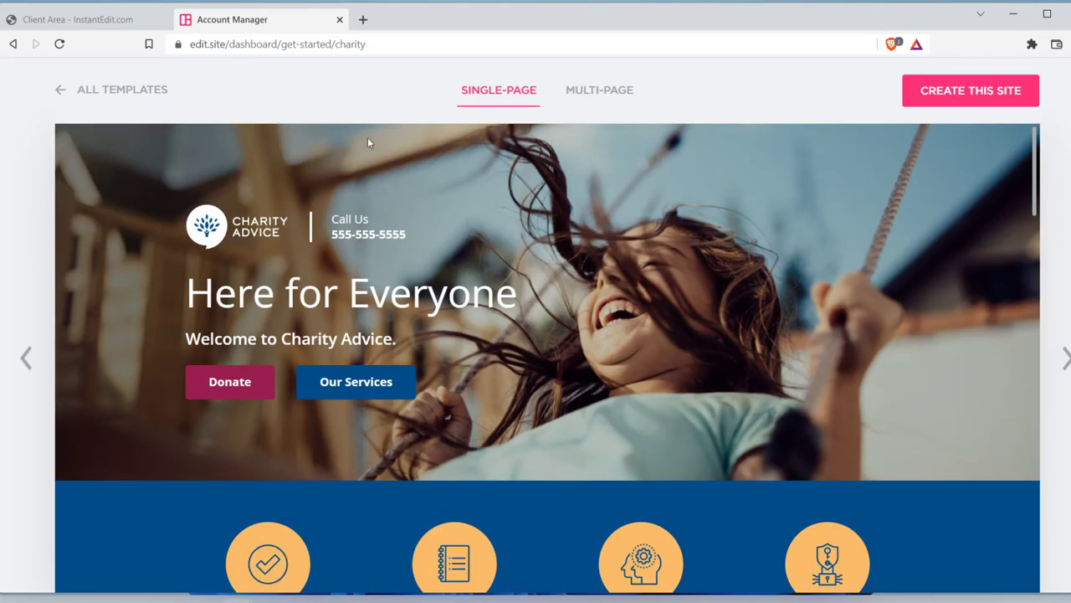
pyautogui.scroll(-8, 550, 333)
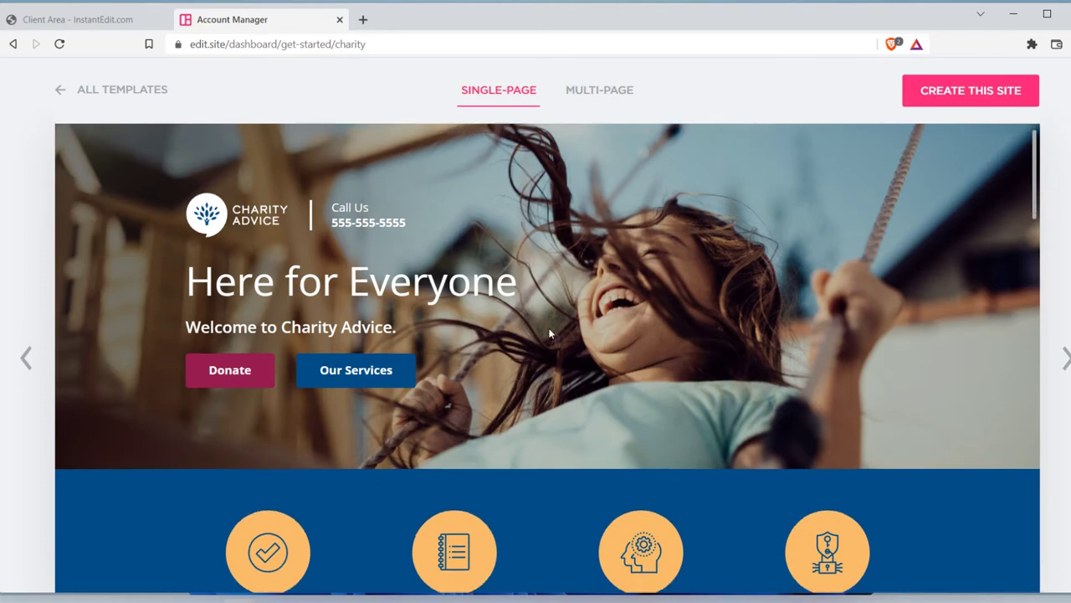
pyautogui.scroll(-10, 550, 333)
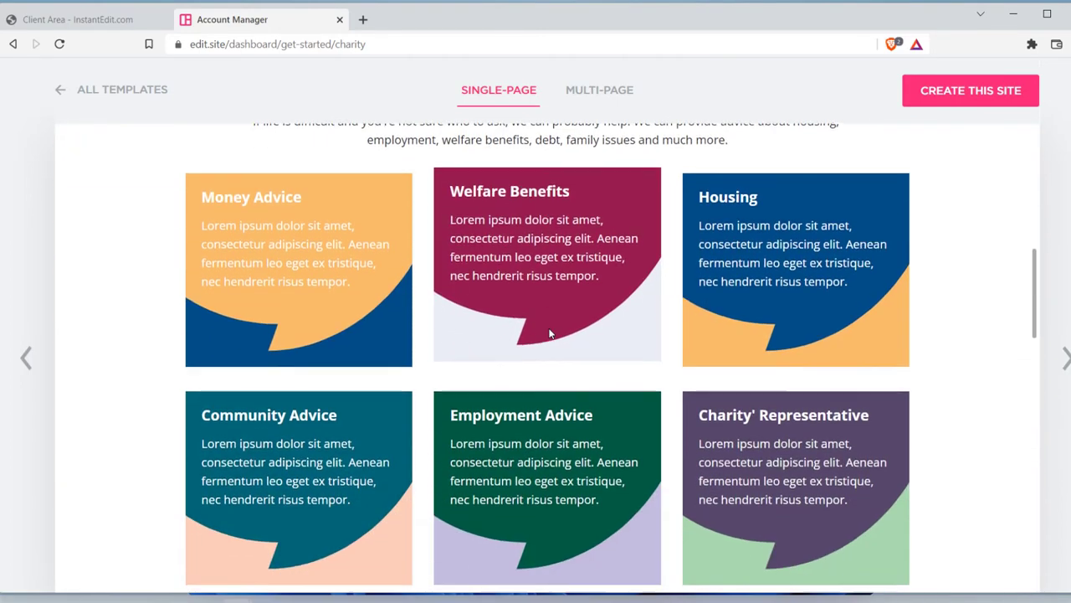
pyautogui.scroll(-10, 550, 333)
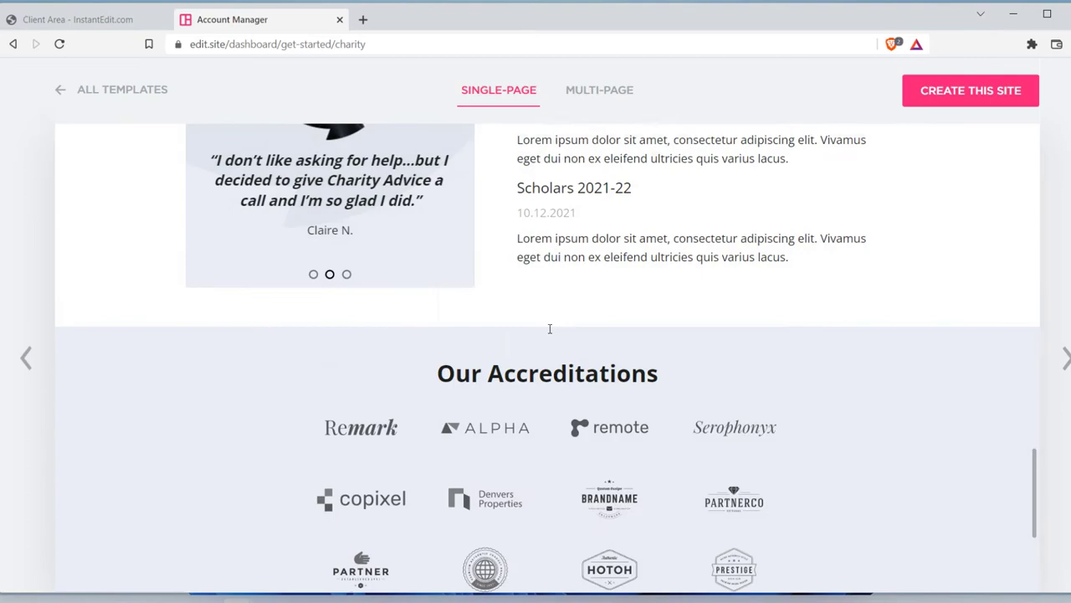
pyautogui.scroll(18, 550, 333)
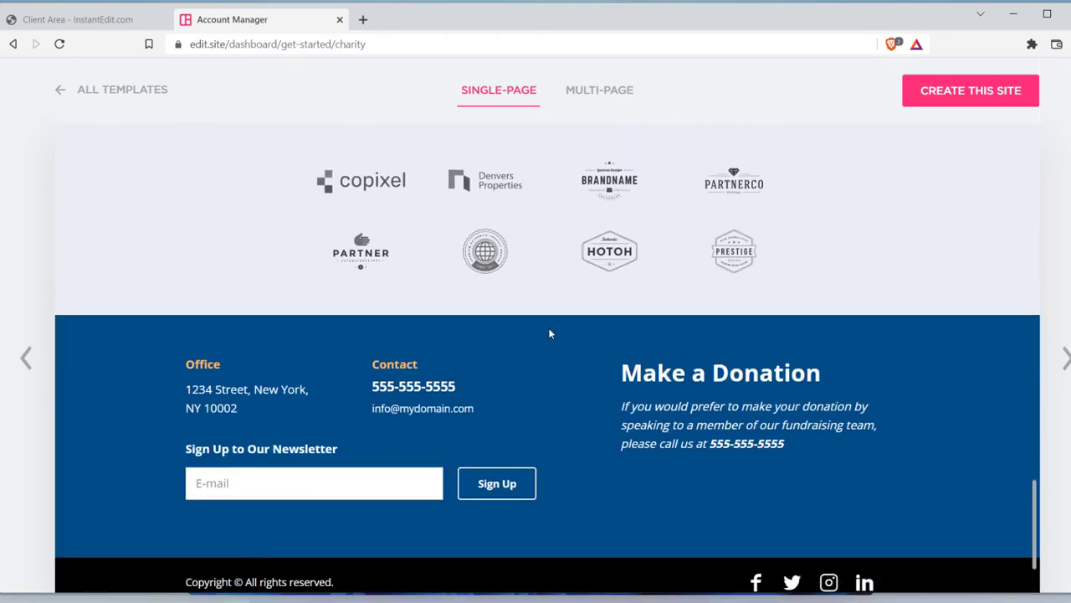
pyautogui.scroll(5, 549, 330)
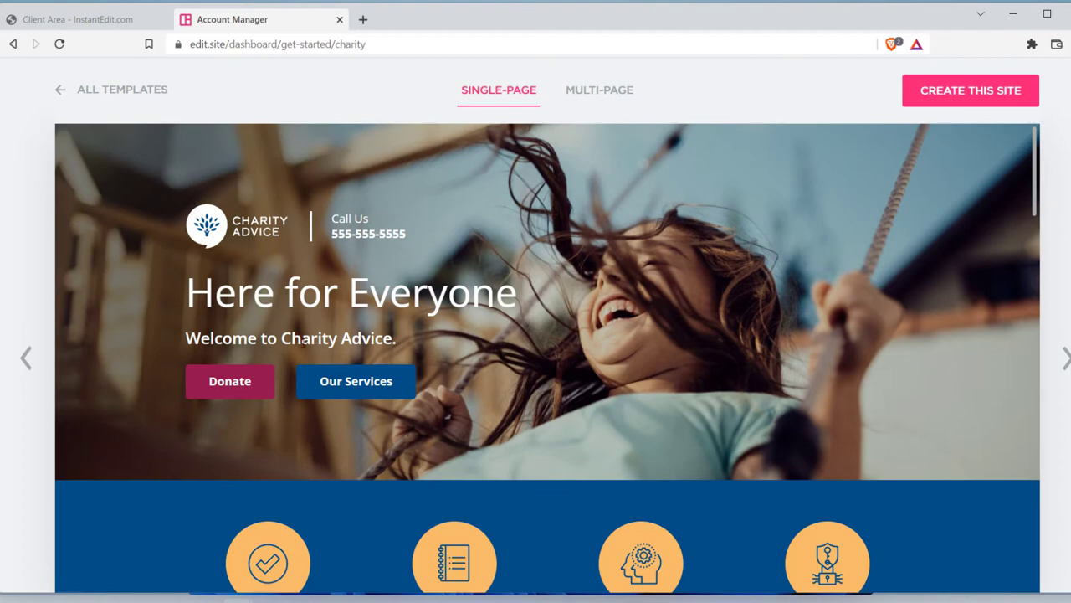
pyautogui.scroll(-8, 356, 389)
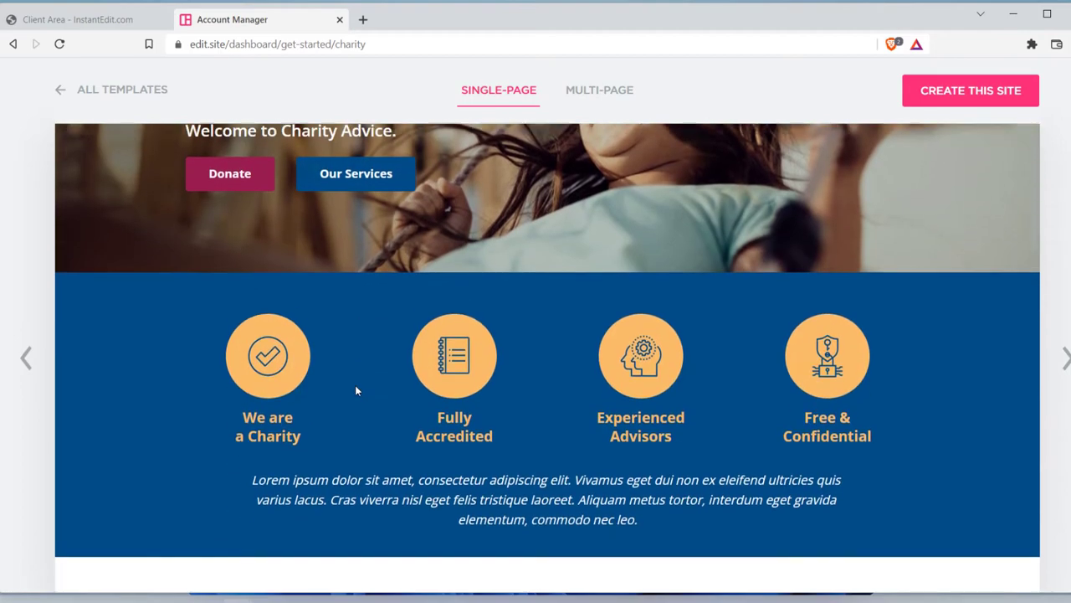
pyautogui.scroll(-12, 354, 392)
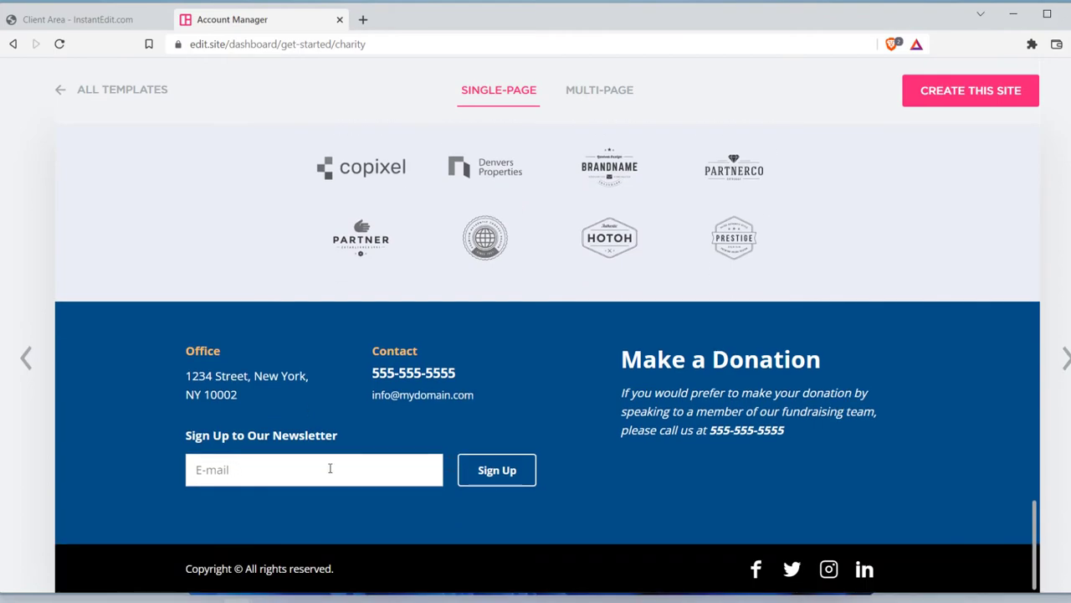
pyautogui.scroll(10, 504, 471)
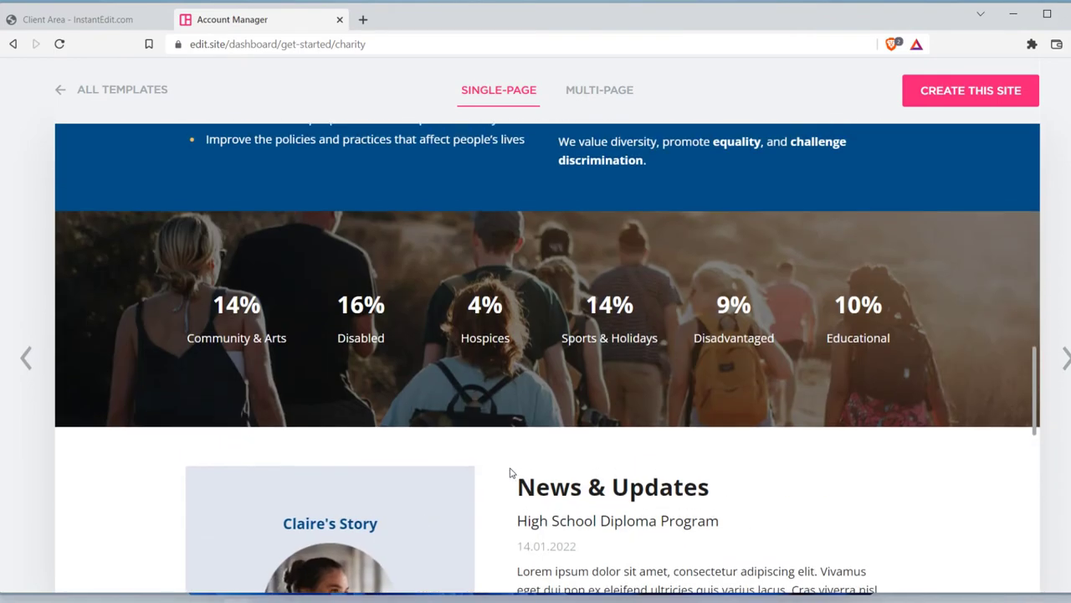
pyautogui.scroll(12, 510, 473)
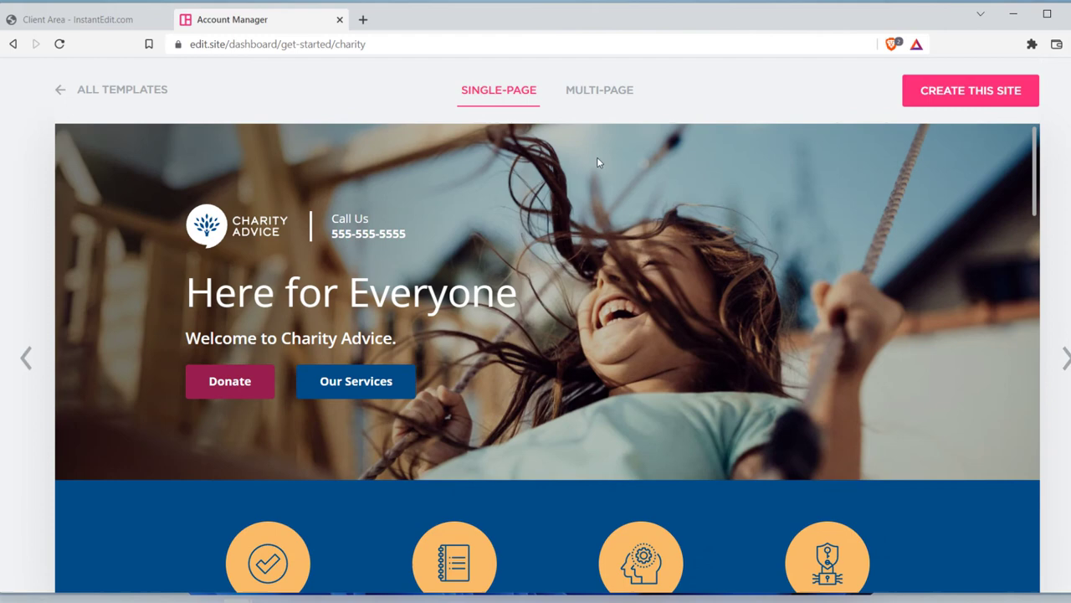
pyautogui.click(602, 94)
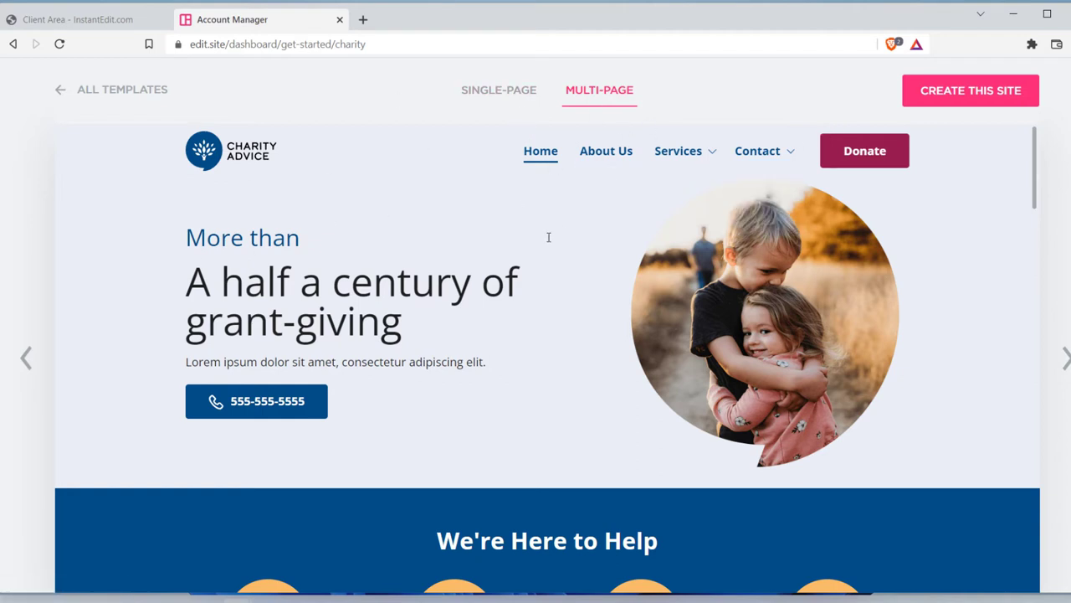
# - Create a site from the multi-page Charity Advice template and let the editor load
pyautogui.click(971, 99)
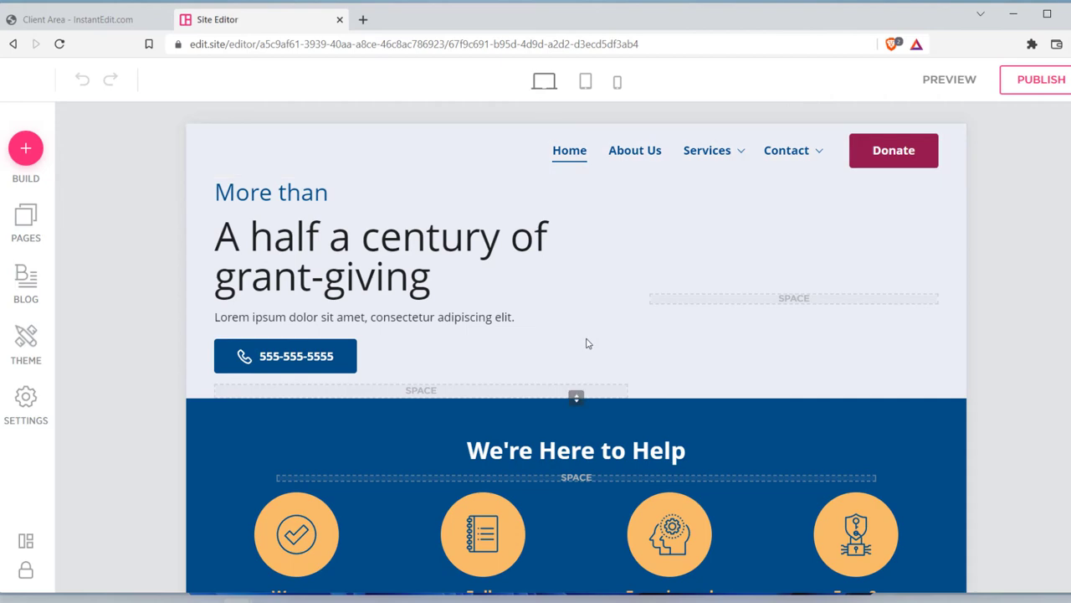
pyautogui.moveTo(587, 343)
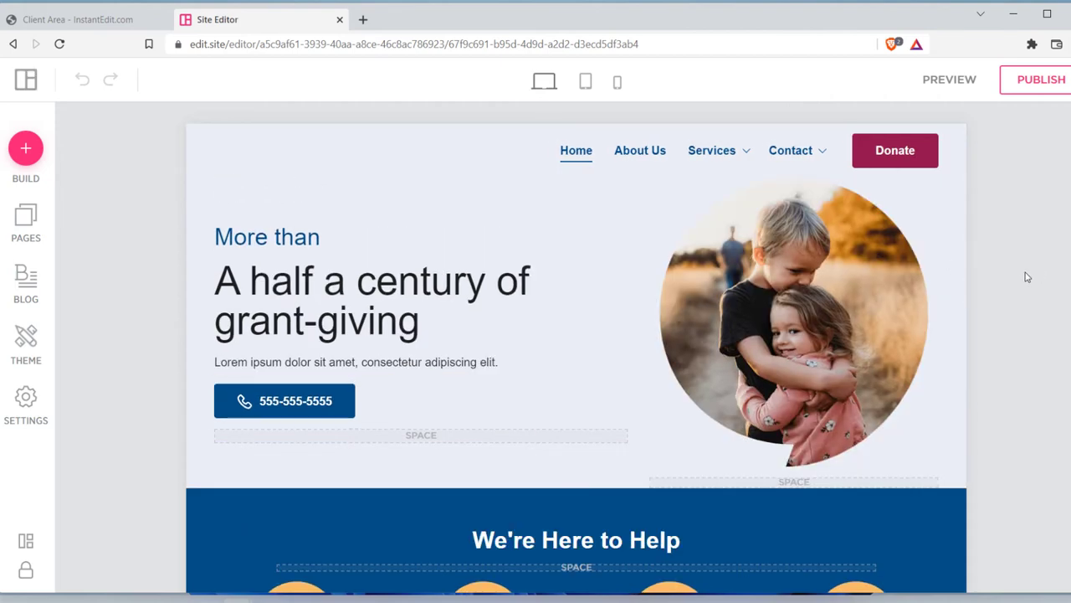
pyautogui.scroll(-2, 1026, 278)
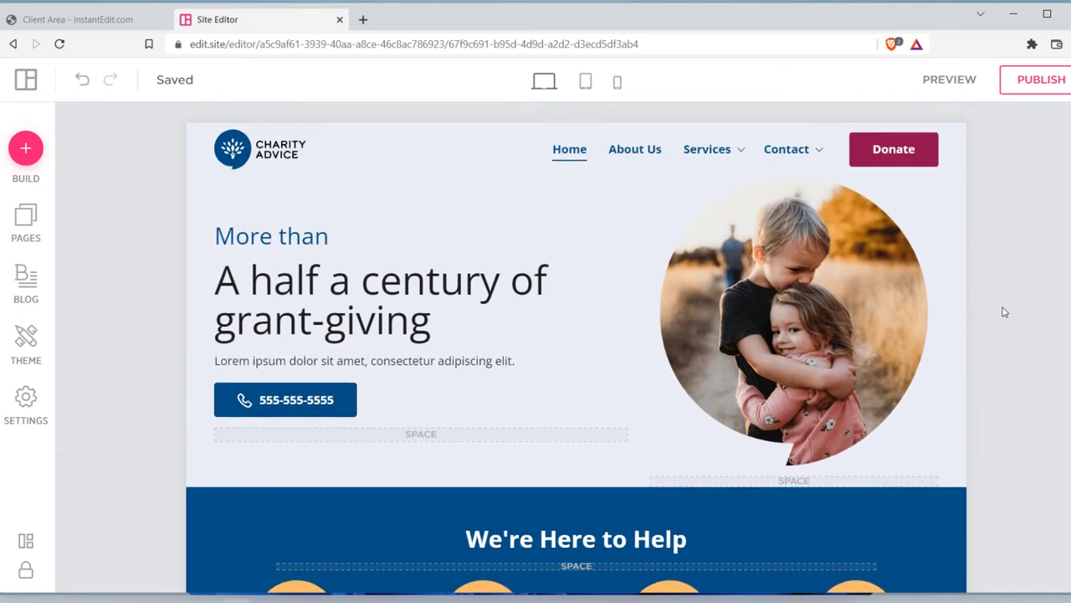
pyautogui.scroll(-3, 1004, 311)
pyautogui.click(280, 406)
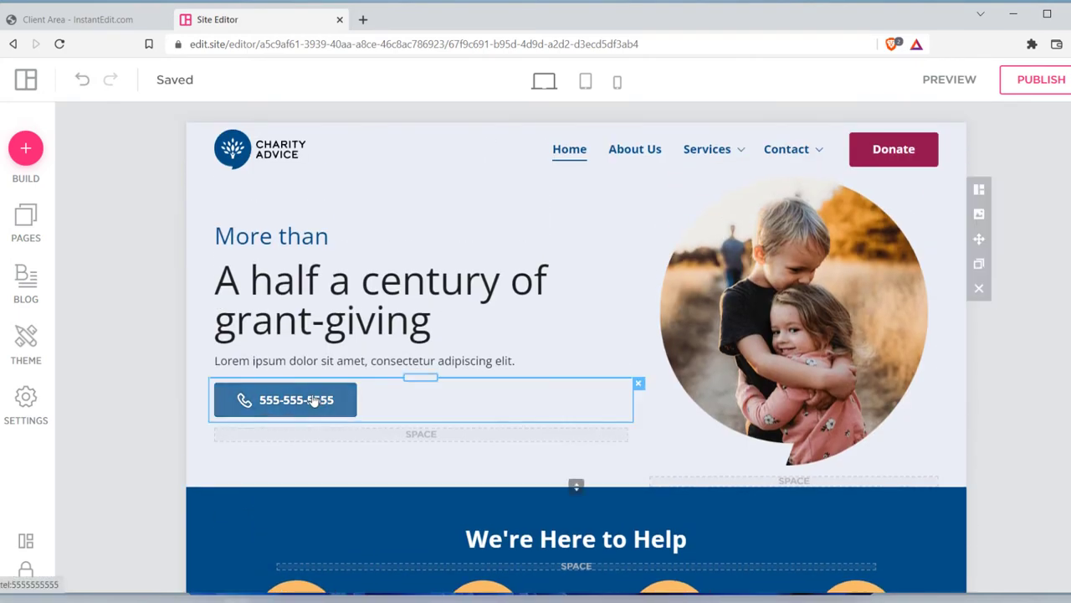
pyautogui.doubleClick(310, 400)
pyautogui.click(287, 402)
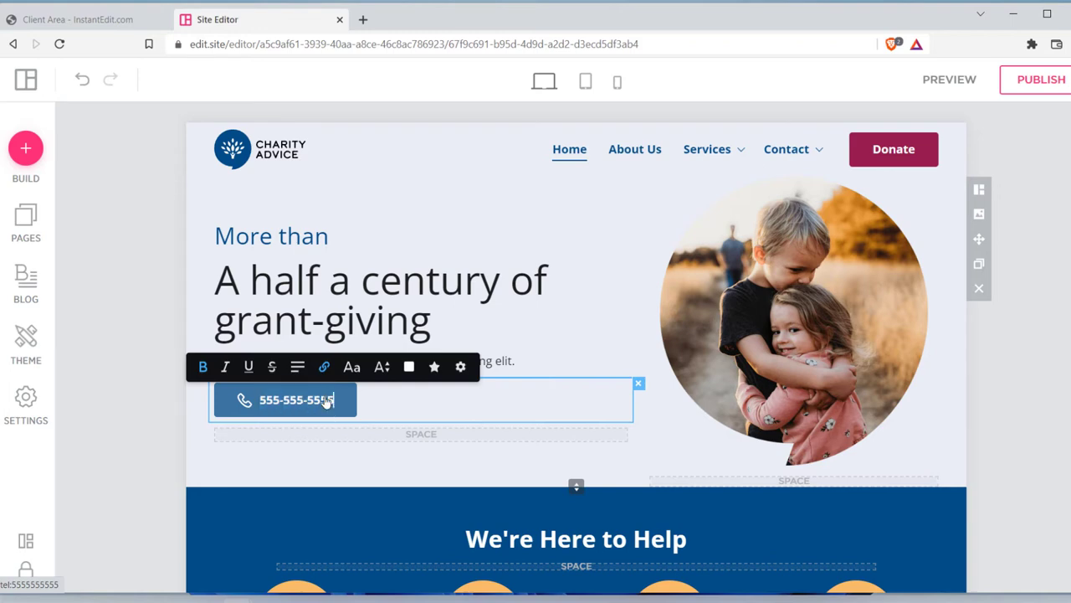
pyautogui.press('BackSpace')
pyautogui.press('BackSpace')
pyautogui.press('BackSpace')
pyautogui.press('BackSpace')
pyautogui.press('BackSpace')
pyautogui.press('BackSpace')
pyautogui.press('BackSpace')
pyautogui.press('BackSpace')
pyautogui.press('BackSpace')
pyautogui.press('BackSpace')
pyautogui.press('BackSpace')
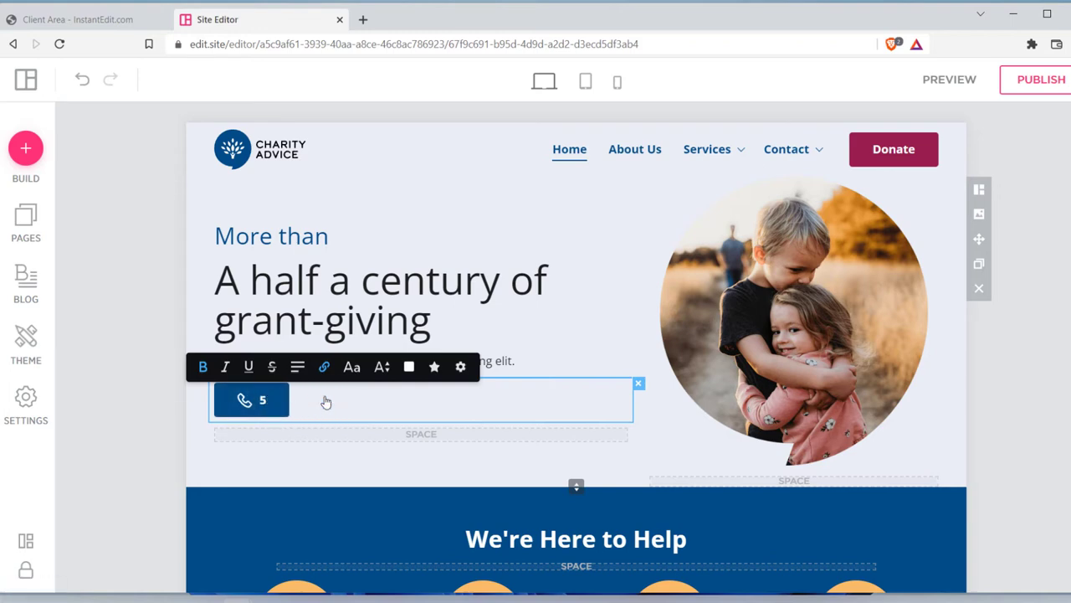
pyautogui.press('BackSpace')
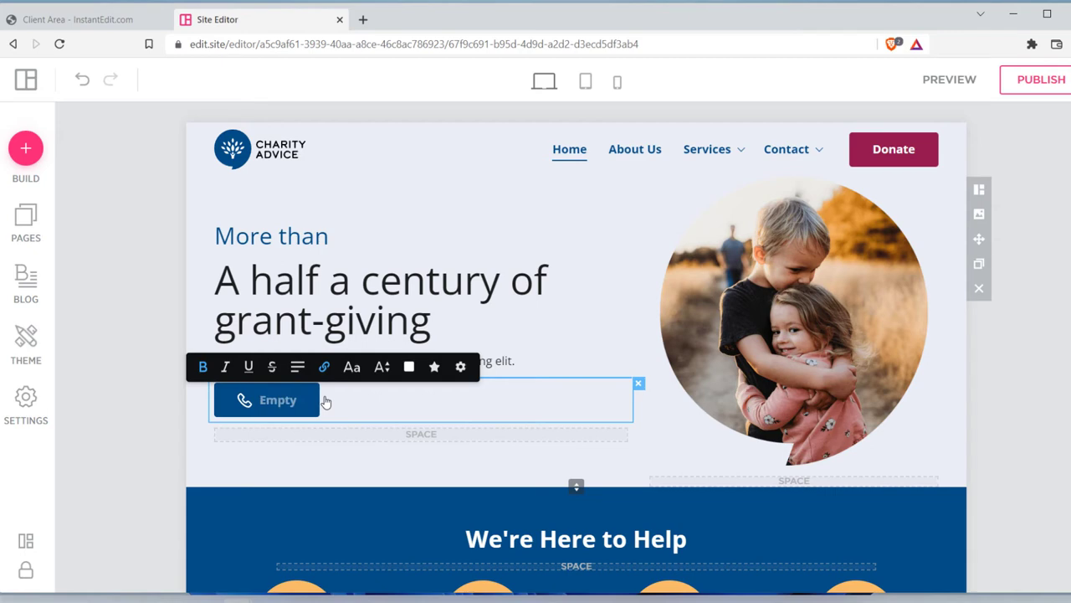
pyautogui.write('55')
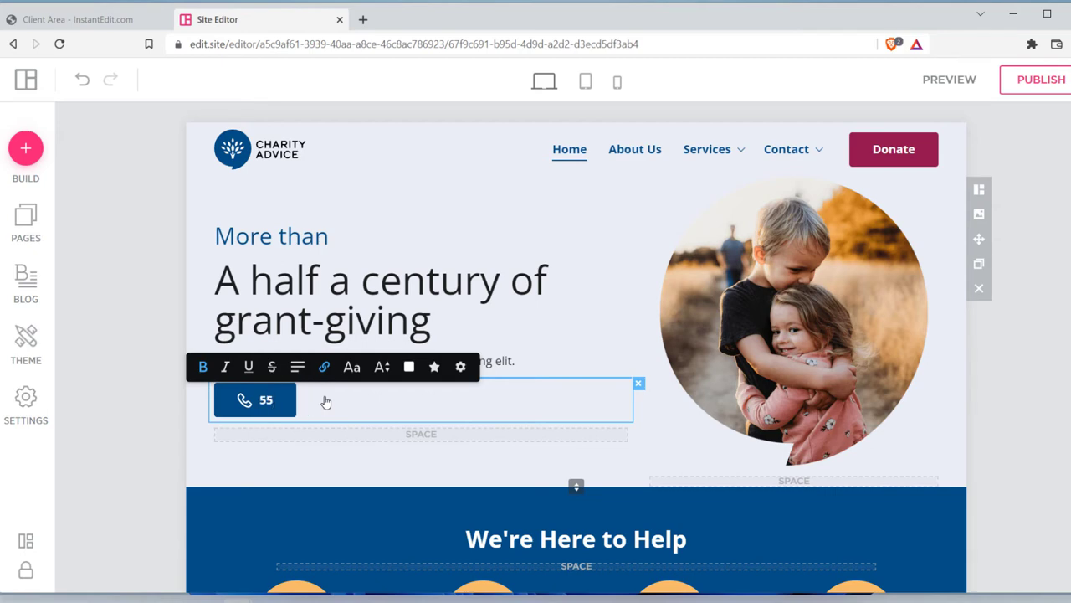
pyautogui.write('4-123')
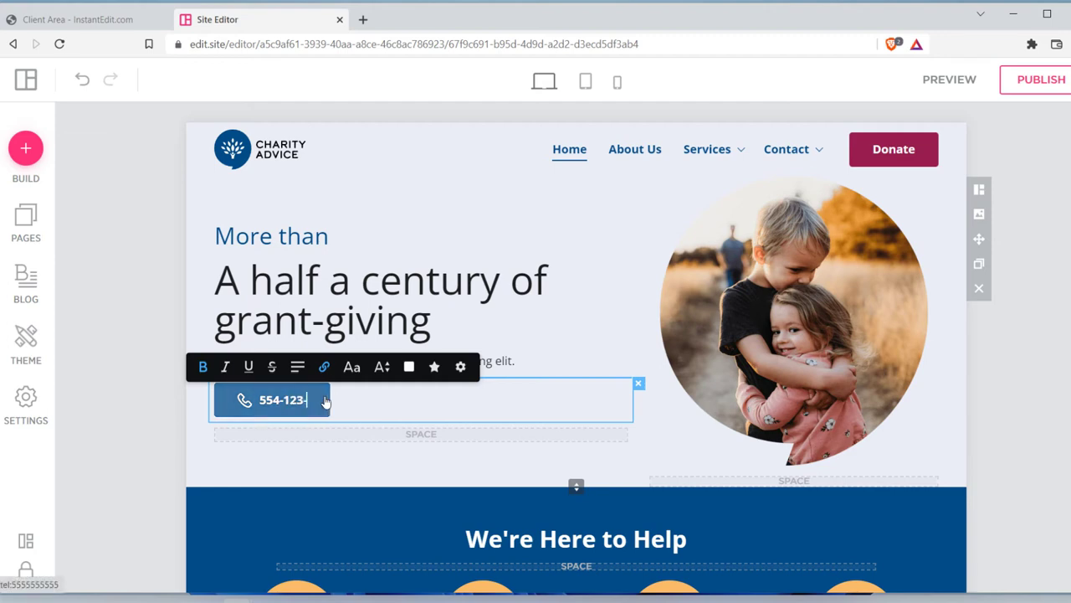
pyautogui.write('-54')
pyautogui.press('BackSpace')
pyautogui.press('BackSpace')
pyautogui.write('4567')
pyautogui.click(595, 263)
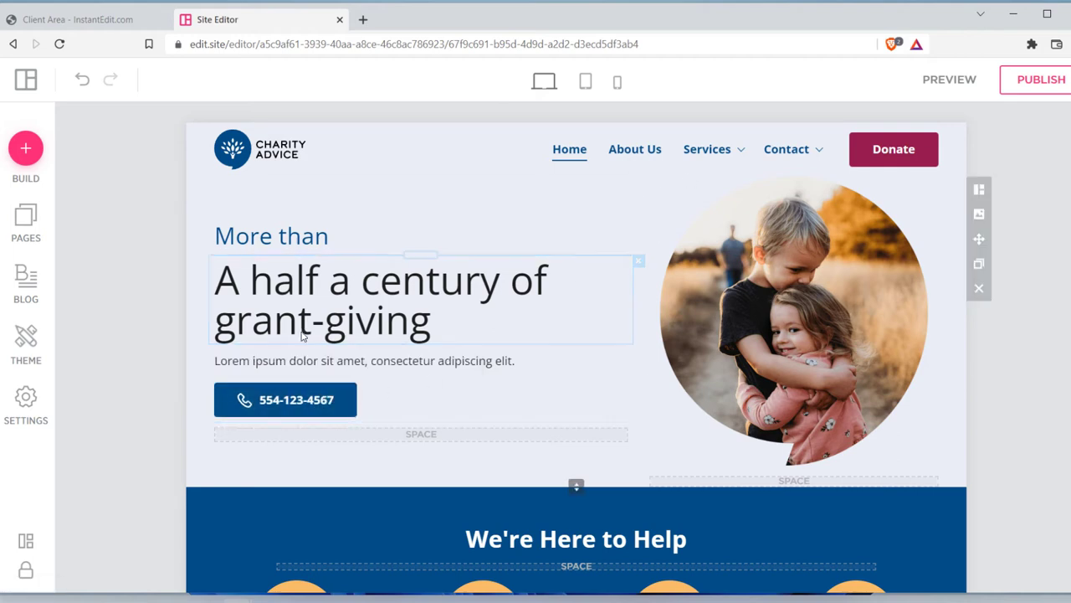
pyautogui.click(433, 297)
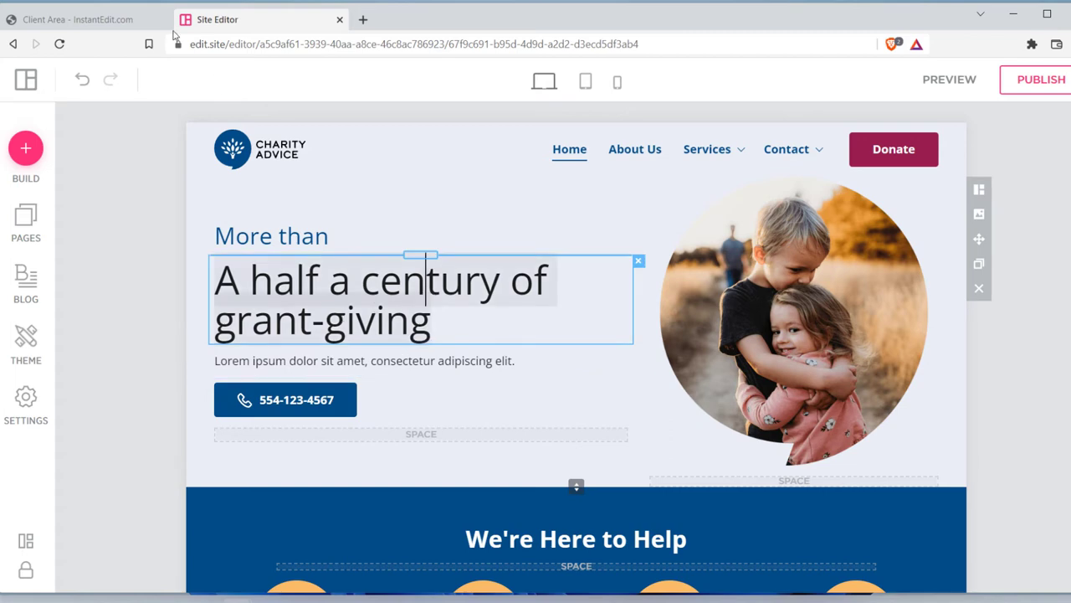
# - Turn the site logo into text and rename it to 'Super Dope Charity'
pyautogui.click(282, 164)
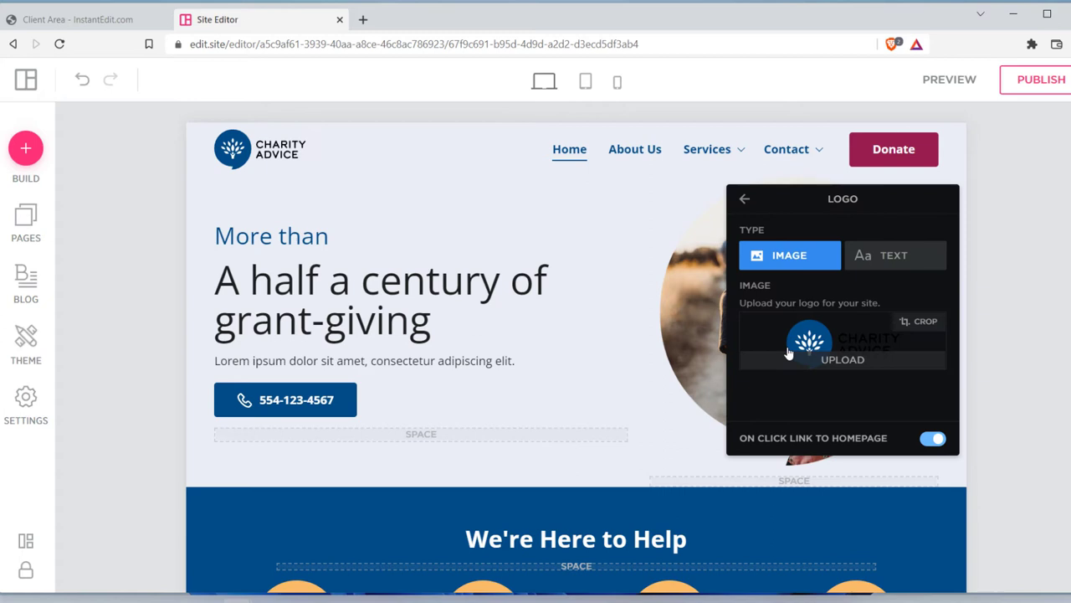
pyautogui.click(874, 260)
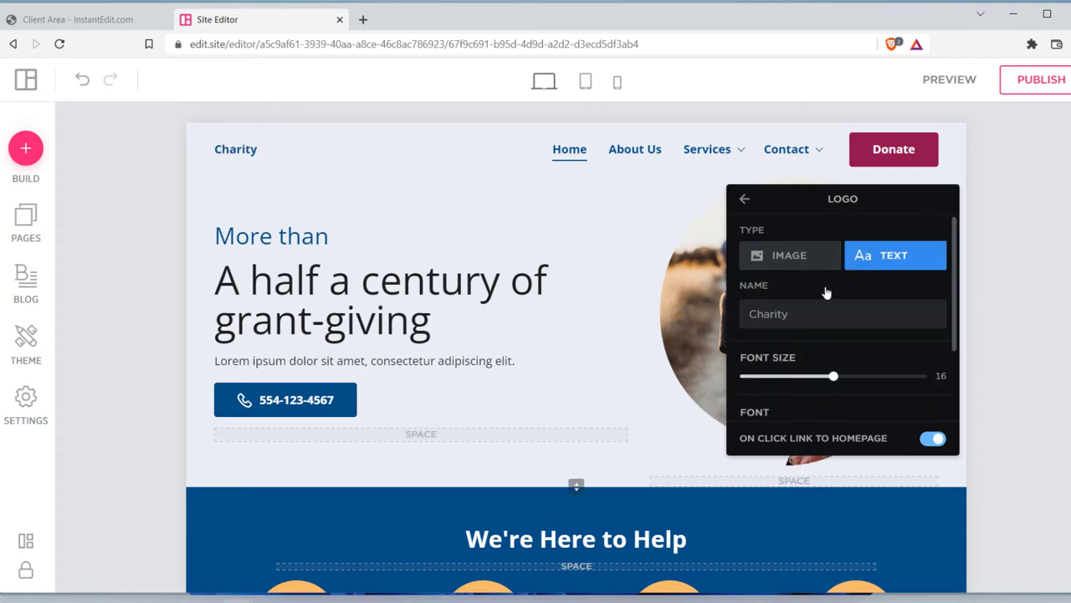
pyautogui.click(791, 316)
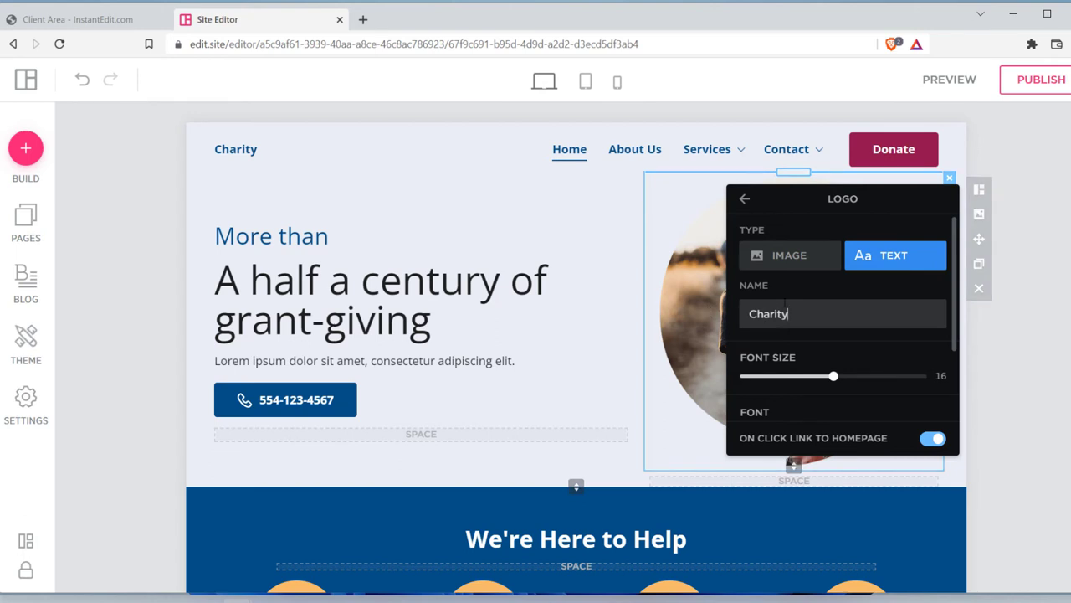
pyautogui.moveTo(791, 314); pyautogui.dragTo(727, 315)
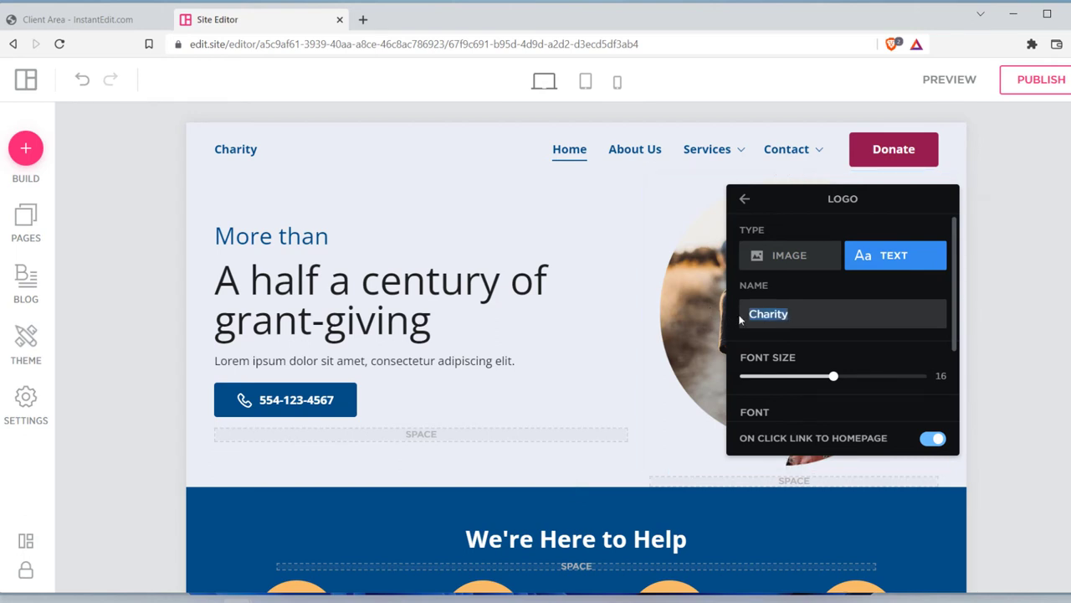
pyautogui.click(754, 313)
pyautogui.write('Su')
pyautogui.write('per Dop')
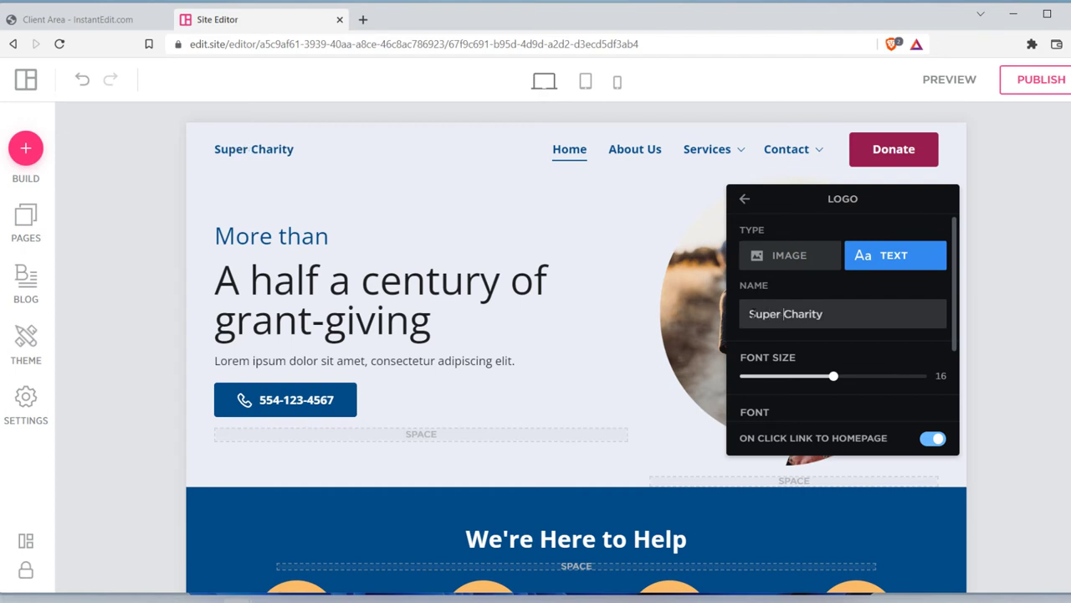
pyautogui.write('e')
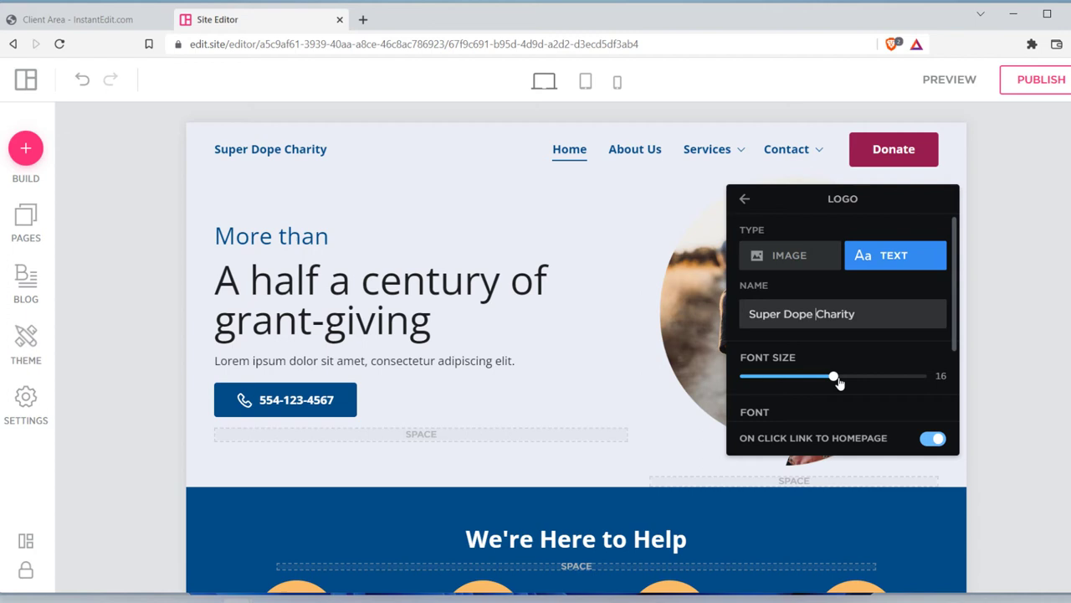
# - Raise the text logo's font size from 16 to 20
pyautogui.click(837, 377)
pyautogui.click(878, 377)
pyautogui.moveTo(882, 381); pyautogui.dragTo(899, 377)
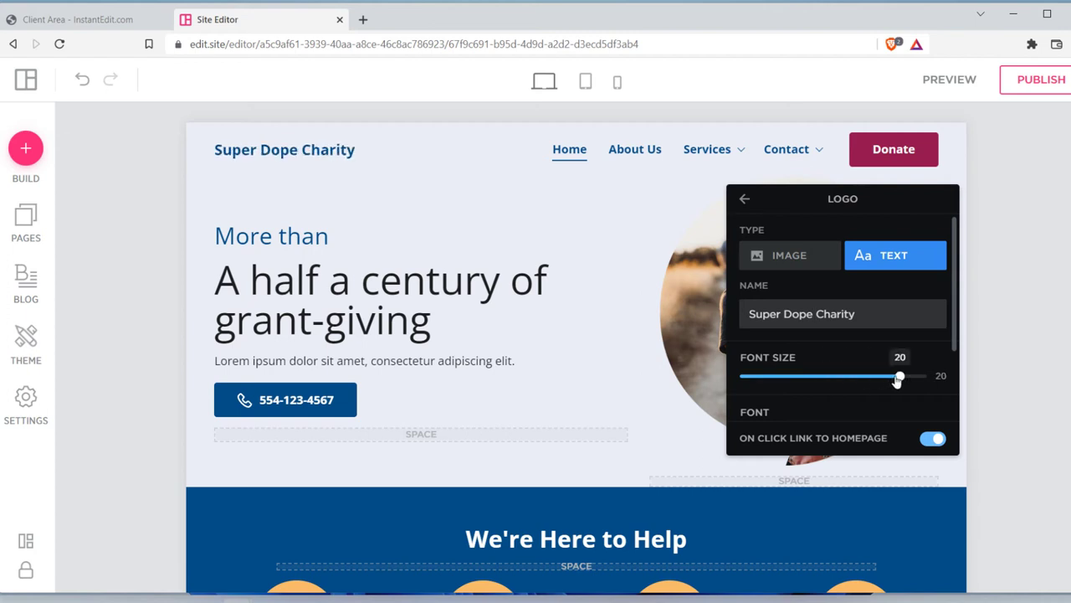
pyautogui.click(911, 192)
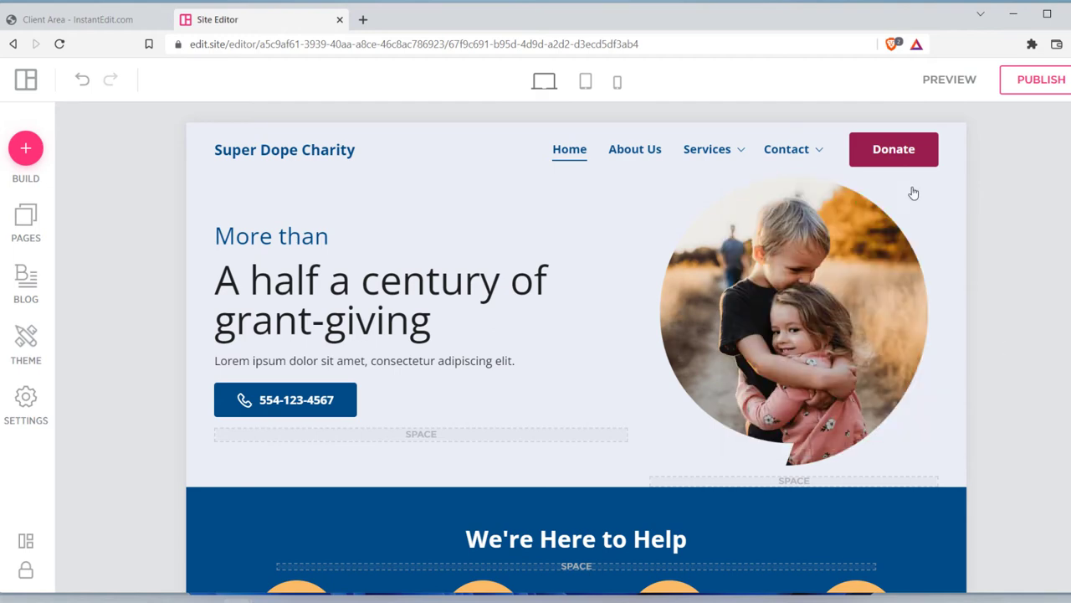
pyautogui.click(923, 307)
pyautogui.scroll(-2, 576, 535)
pyautogui.scroll(2, 575, 519)
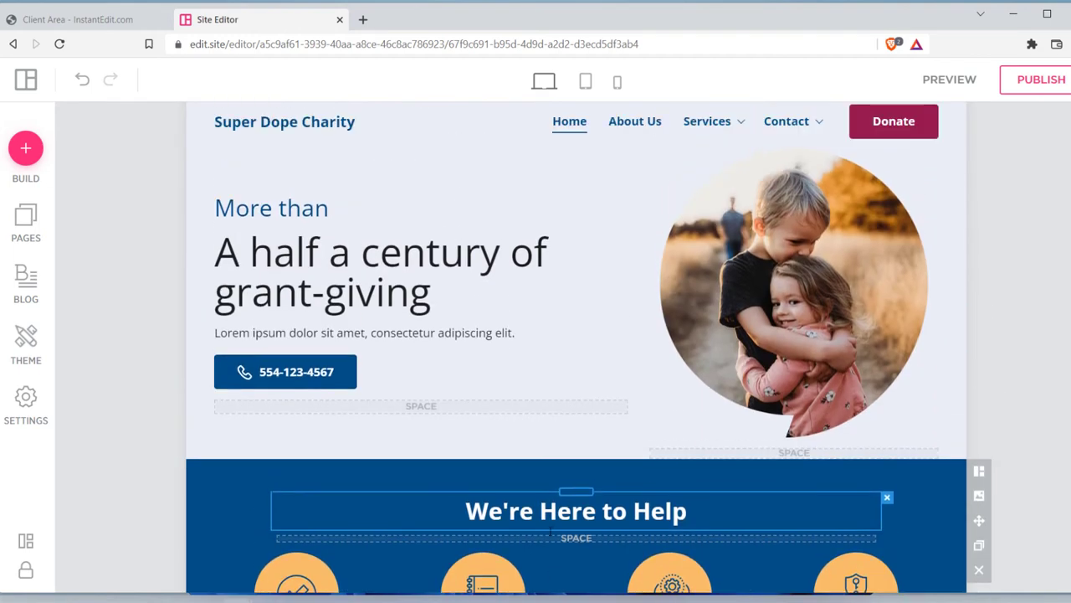
# - Swap the hero's hugging-children photo for the free lion photo from the Animal category and accept its crop
pyautogui.click(771, 343)
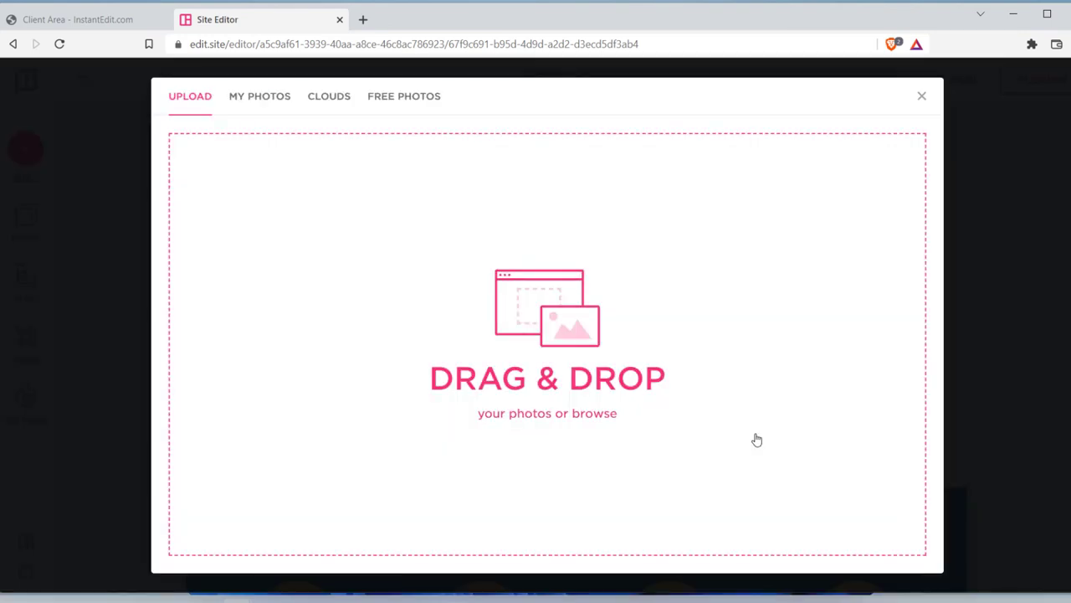
pyautogui.click(272, 99)
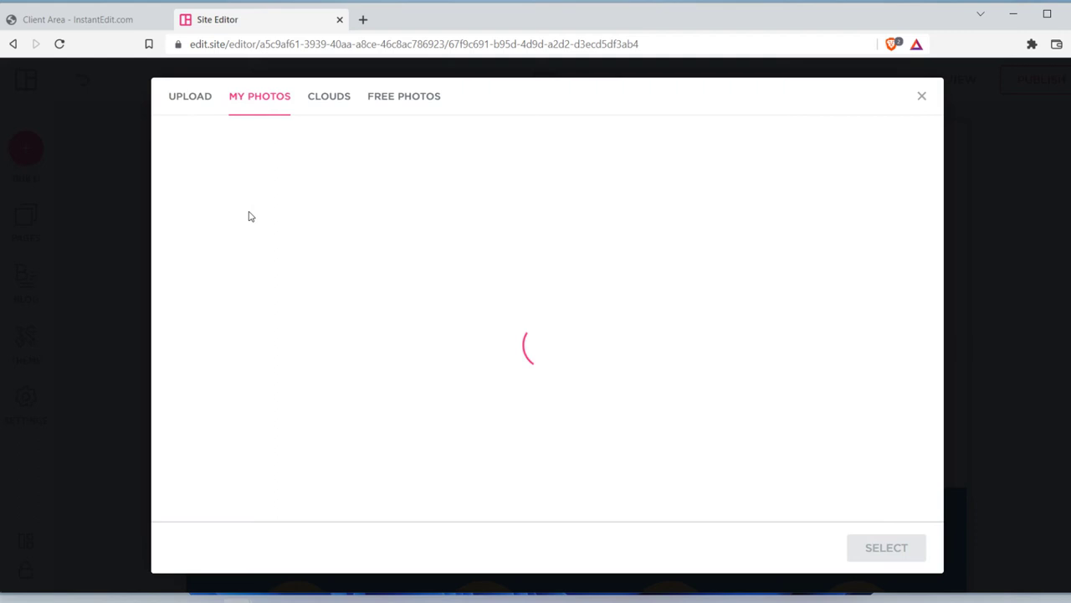
pyautogui.click(404, 98)
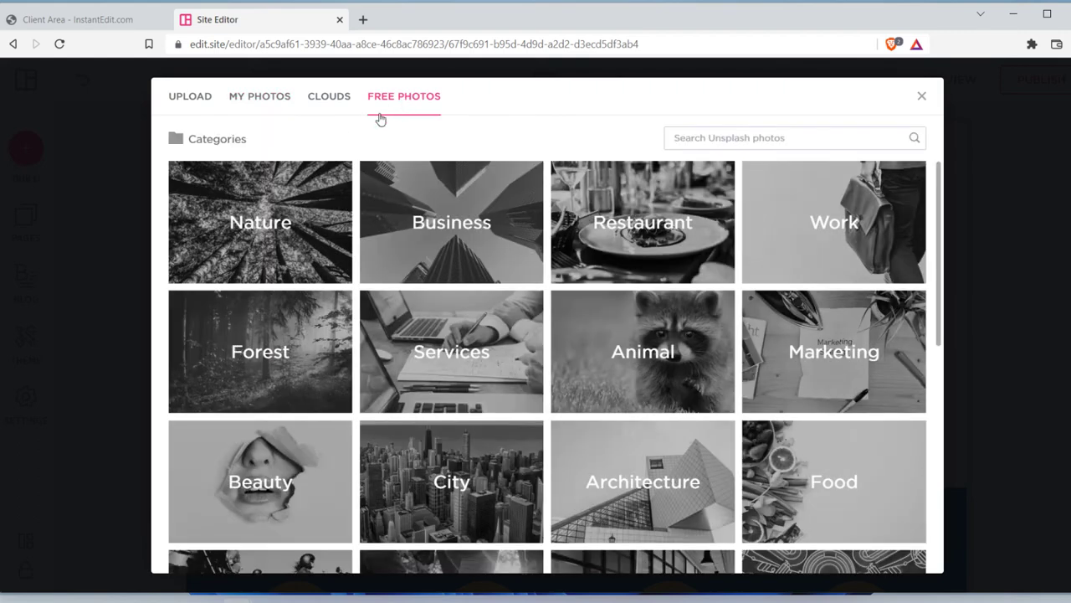
pyautogui.click(679, 336)
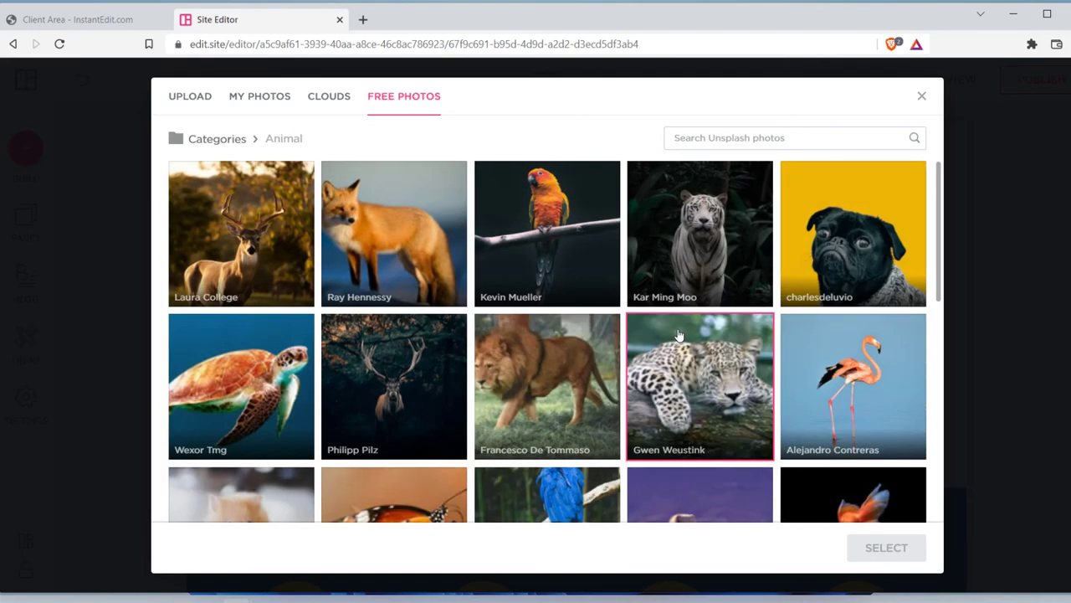
pyautogui.click(574, 389)
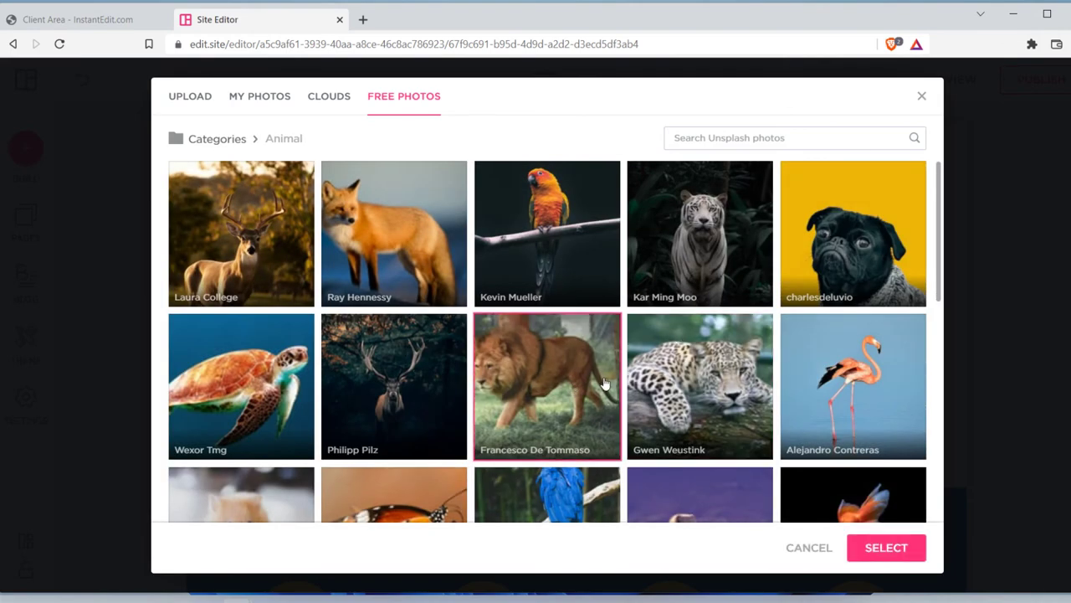
pyautogui.click(910, 552)
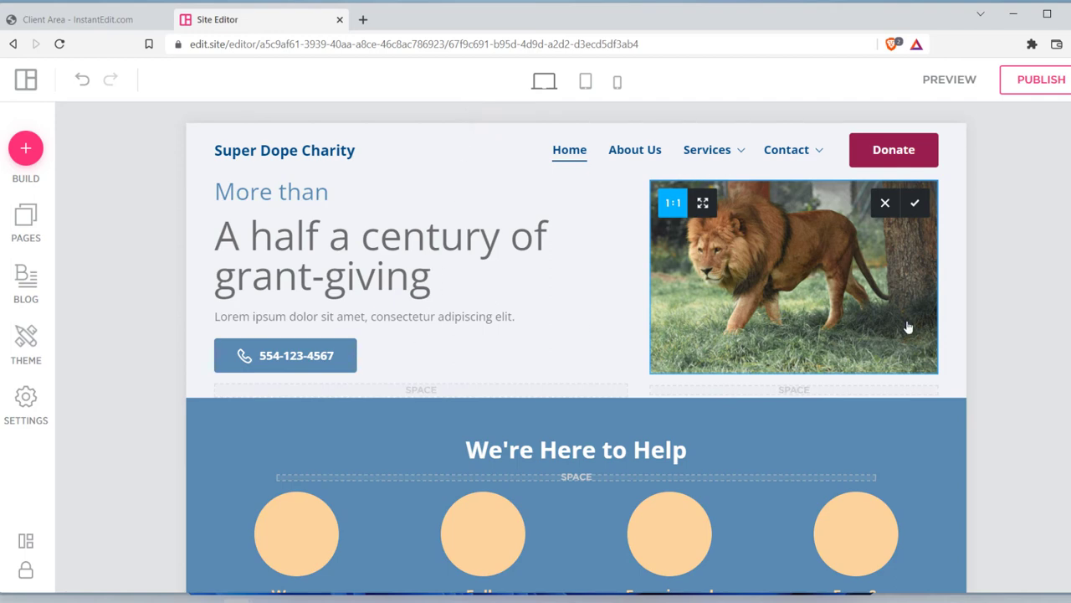
pyautogui.click(954, 370)
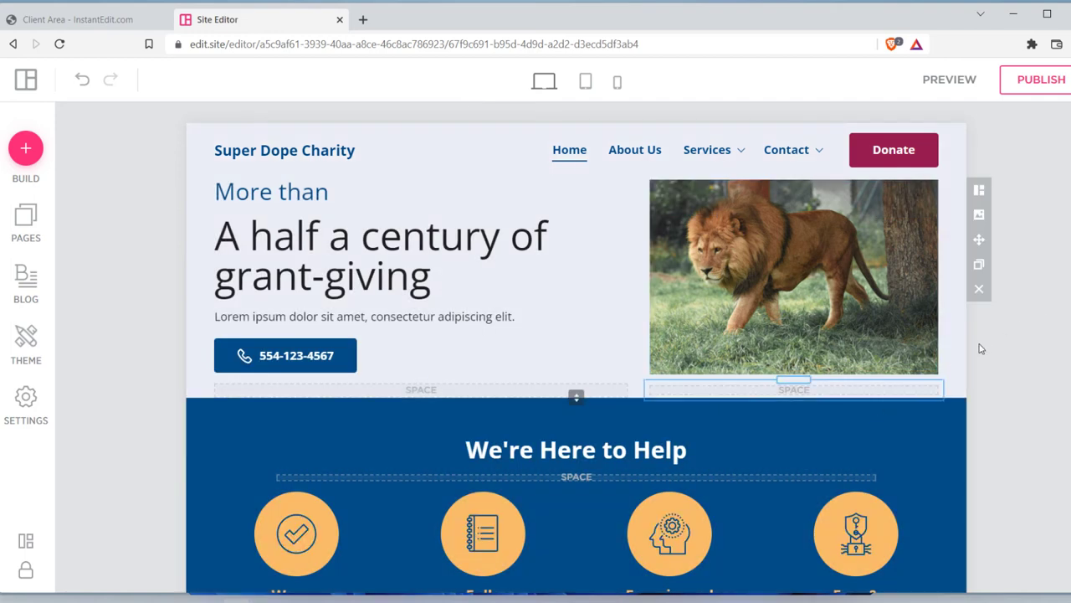
# - Deselect the 'We are a Charity' heading and scroll through the whole page to review it
pyautogui.scroll(-2, 981, 346)
pyautogui.scroll(2, 984, 347)
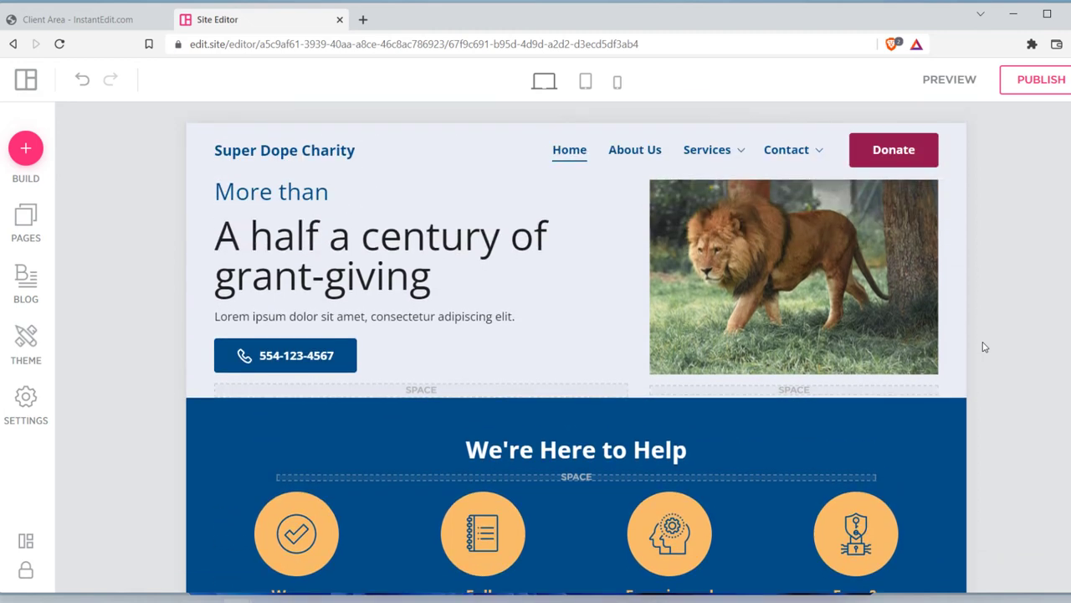
pyautogui.scroll(-6, 984, 347)
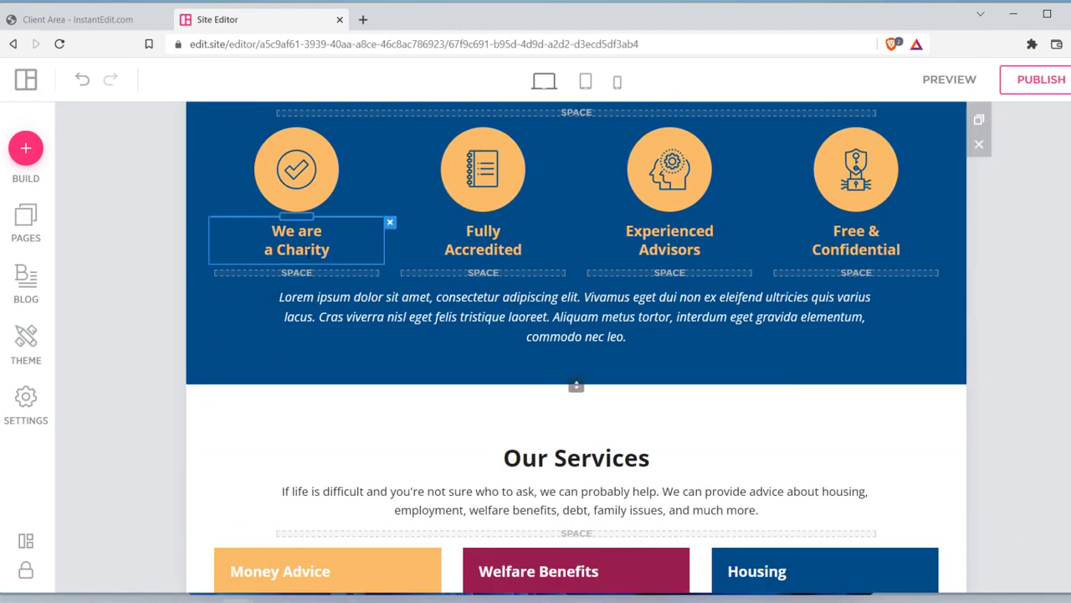
pyautogui.click(308, 273)
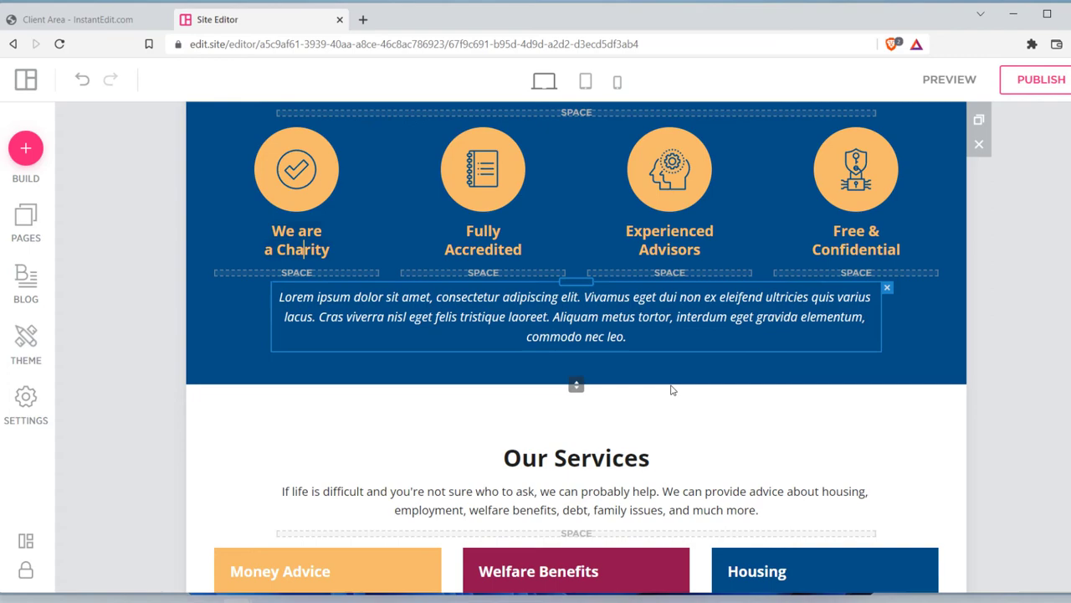
pyautogui.scroll(-15, 672, 389)
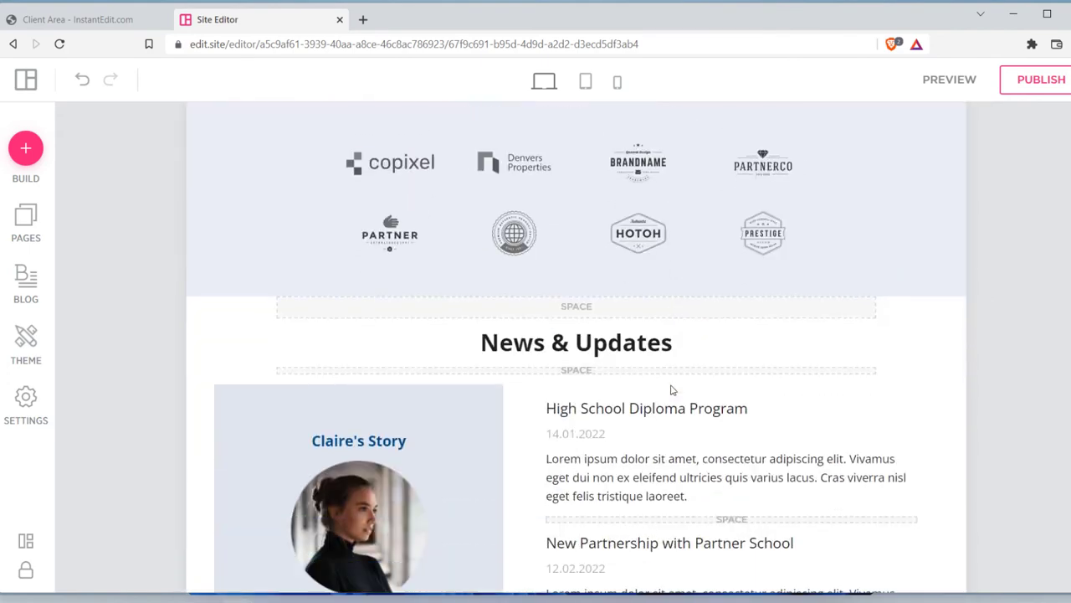
pyautogui.scroll(-3, 521, 307)
pyautogui.scroll(-2, 536, 288)
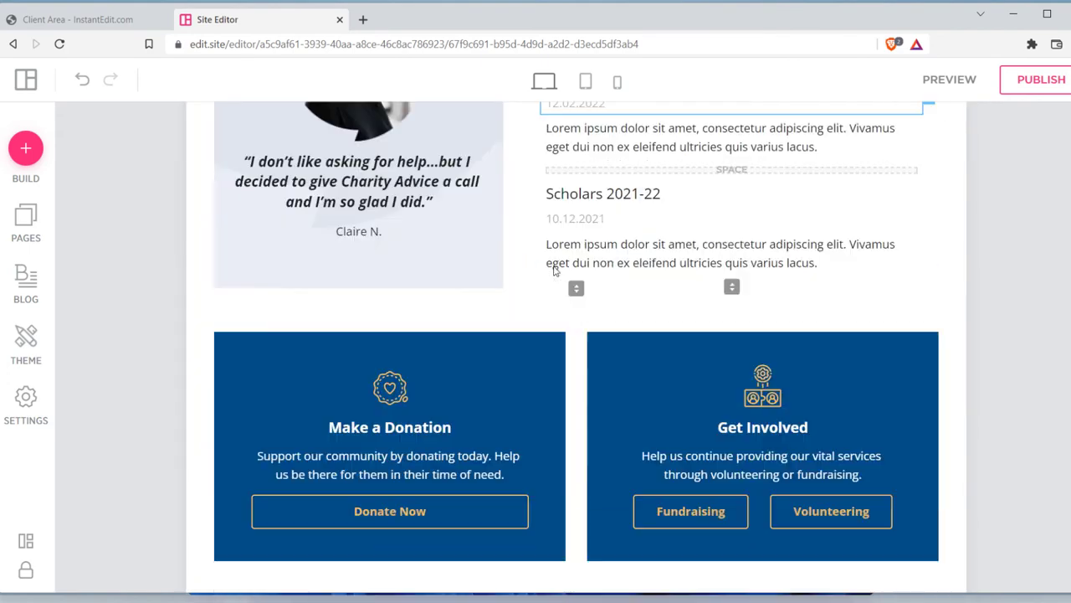
pyautogui.scroll(-3, 553, 267)
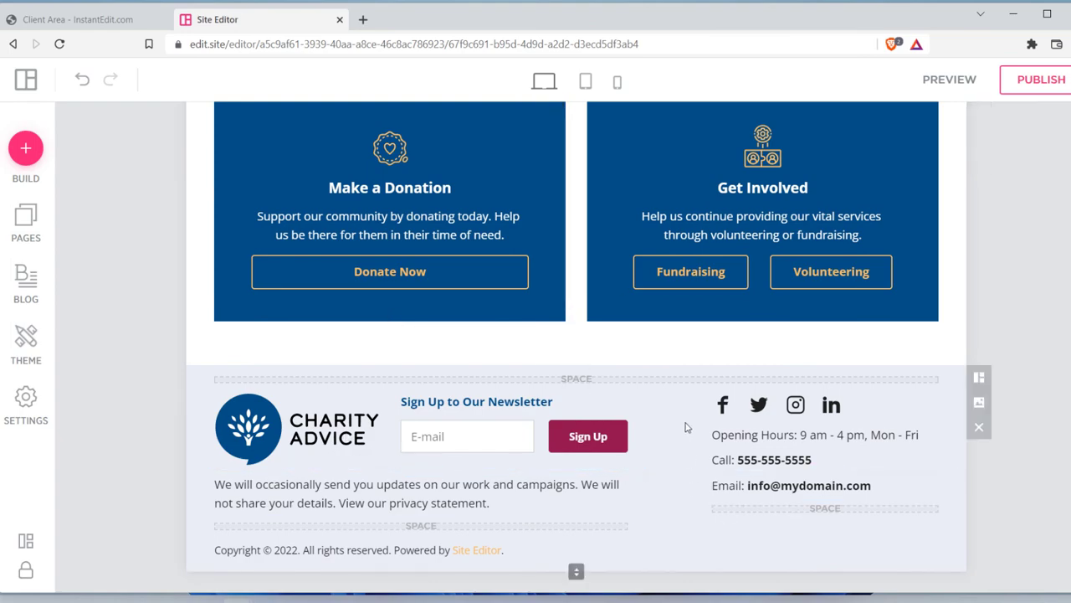
pyautogui.scroll(20, 679, 437)
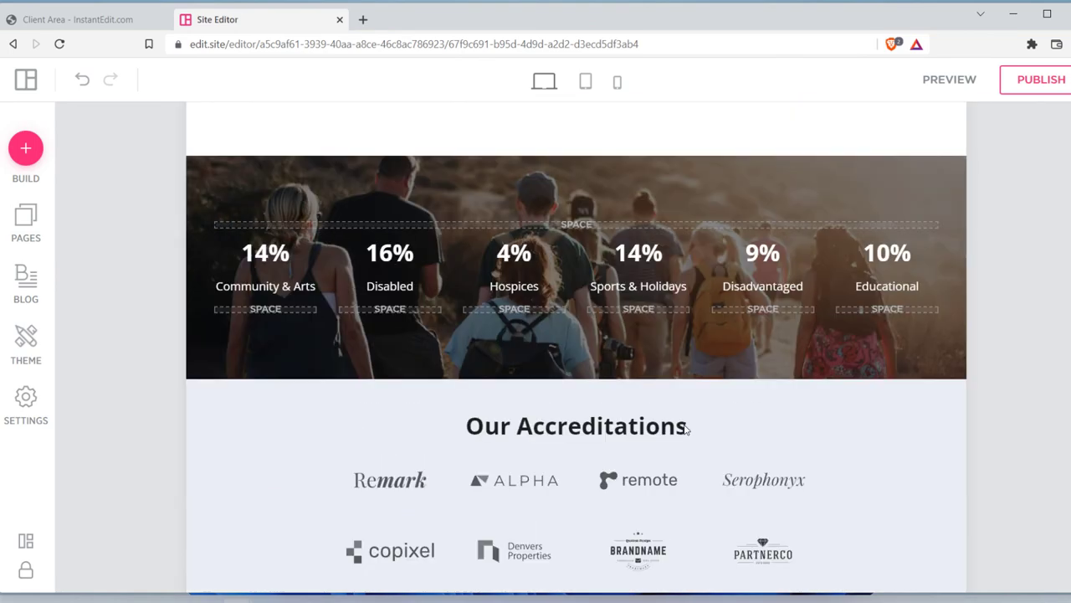
pyautogui.scroll(2, 686, 421)
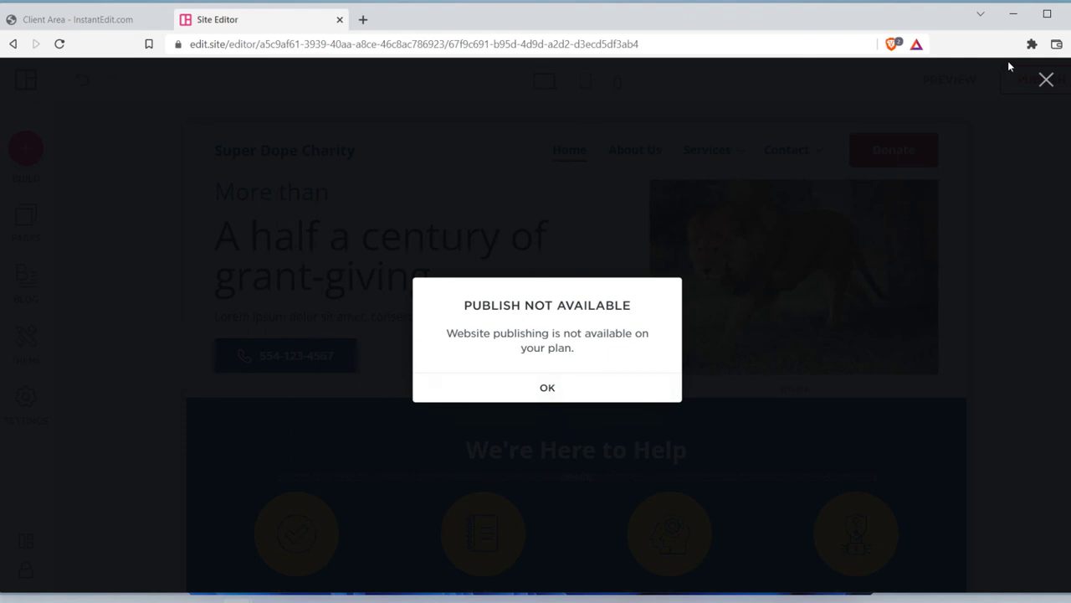
# - Dismiss the Publish Not Available notice with OK
pyautogui.click(488, 509)
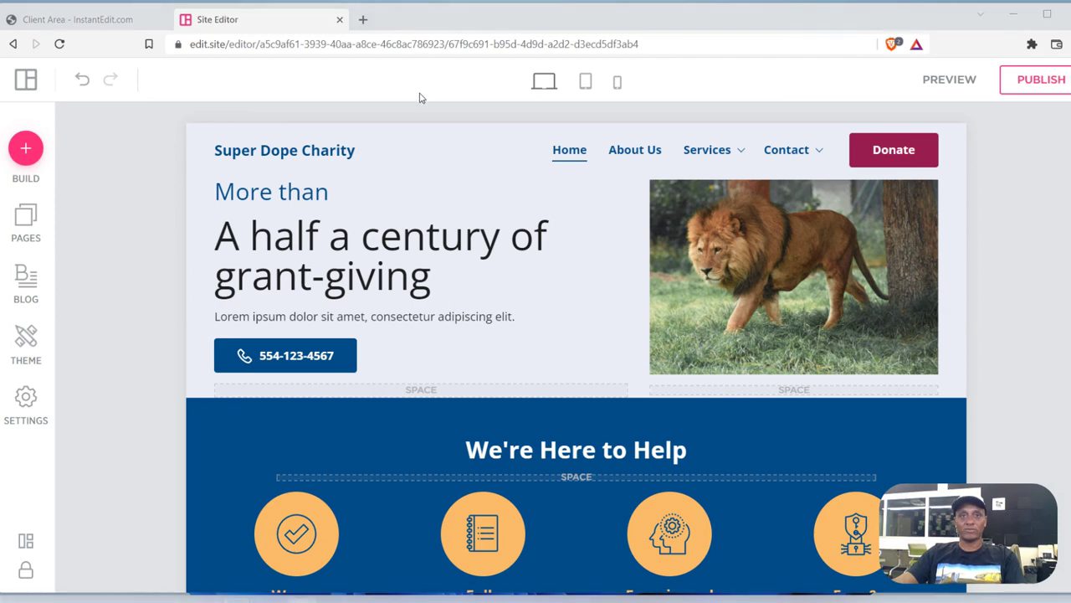
# - Load the instantedit.com home page in the Client Area tab and choose BOOK A DESIGNER
pyautogui.click(134, 25)
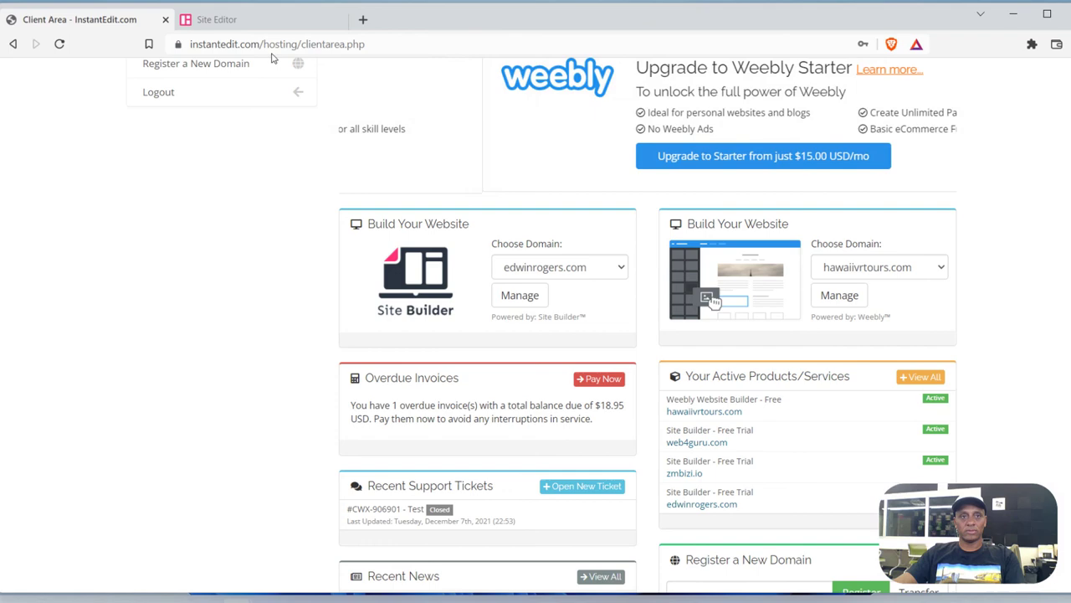
pyautogui.moveTo(263, 44); pyautogui.dragTo(500, 41)
pyautogui.press('BackSpace')
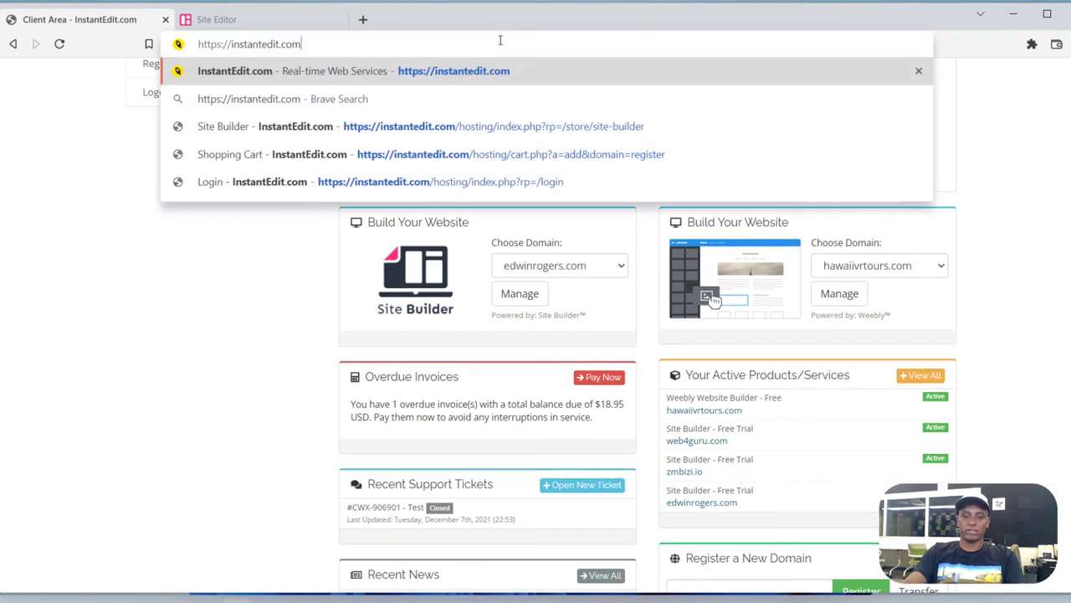
pyautogui.press('Return')
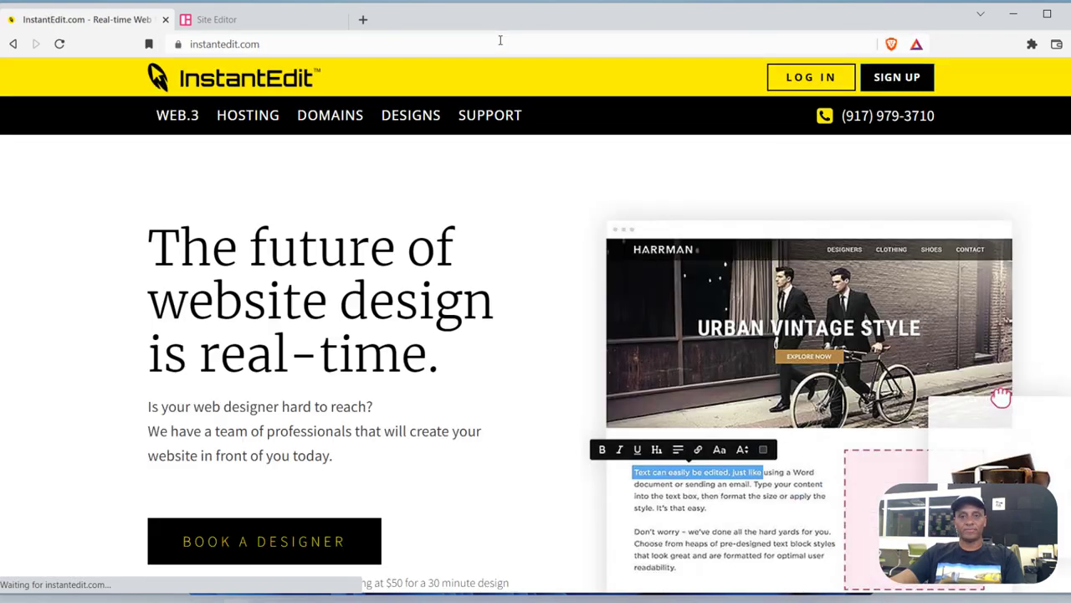
pyautogui.scroll(-1, 353, 322)
pyautogui.click(215, 483)
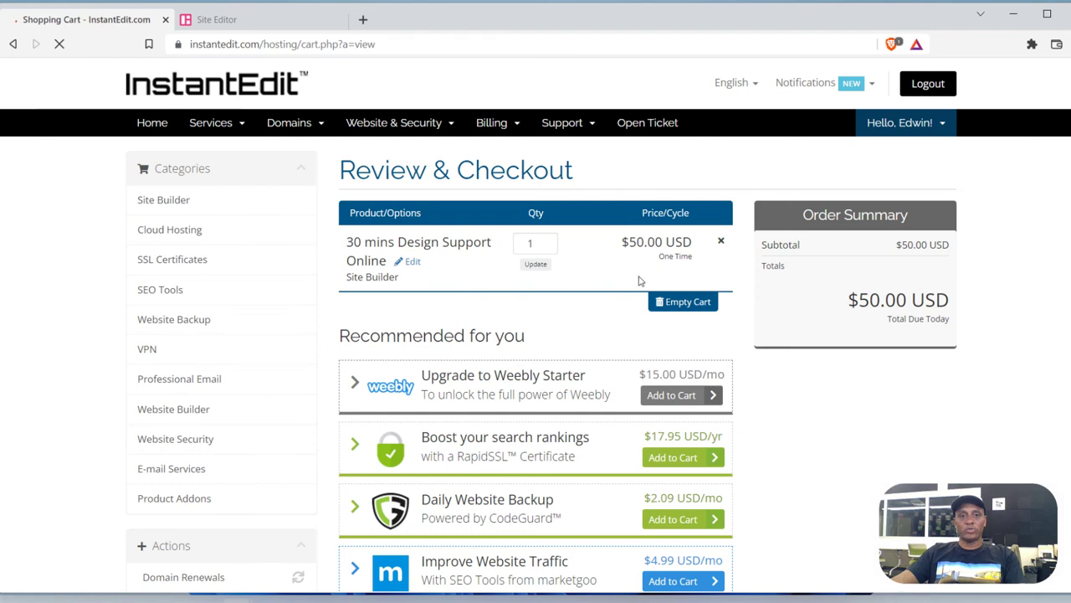
# - Set the 30 mins Design Support Online quantity to 6 and update the cart to $300.00
pyautogui.click(549, 240)
pyautogui.click(549, 240)
pyautogui.click(549, 240)
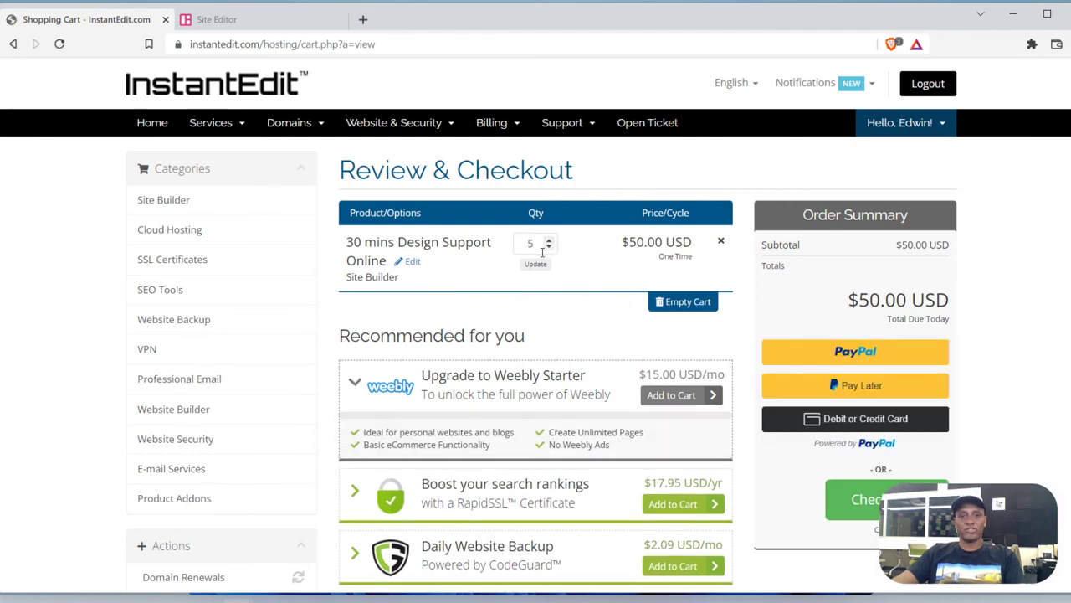
pyautogui.click(549, 240)
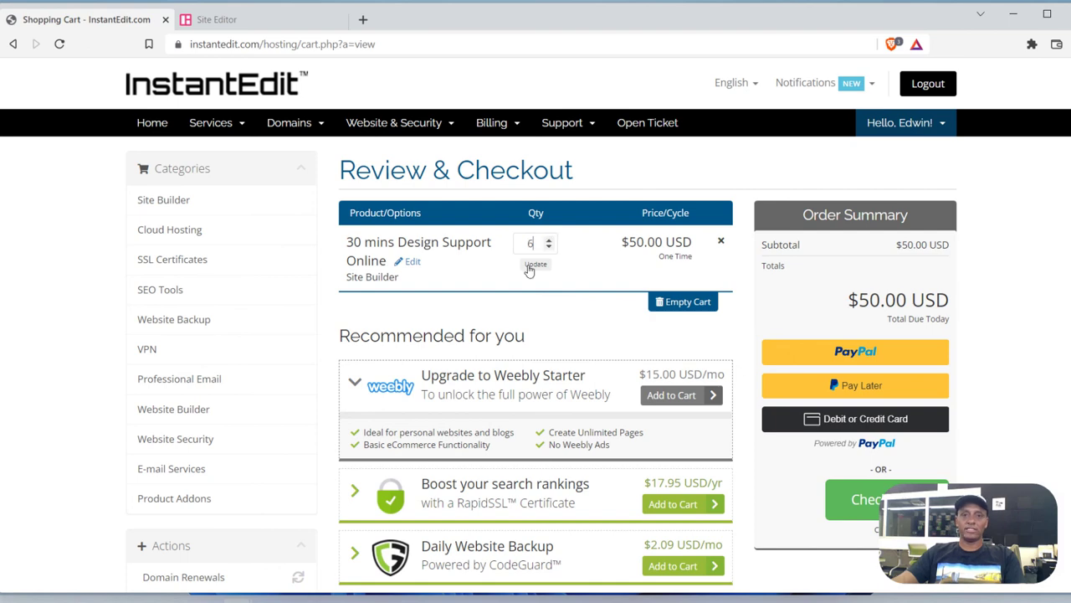
pyautogui.click(531, 265)
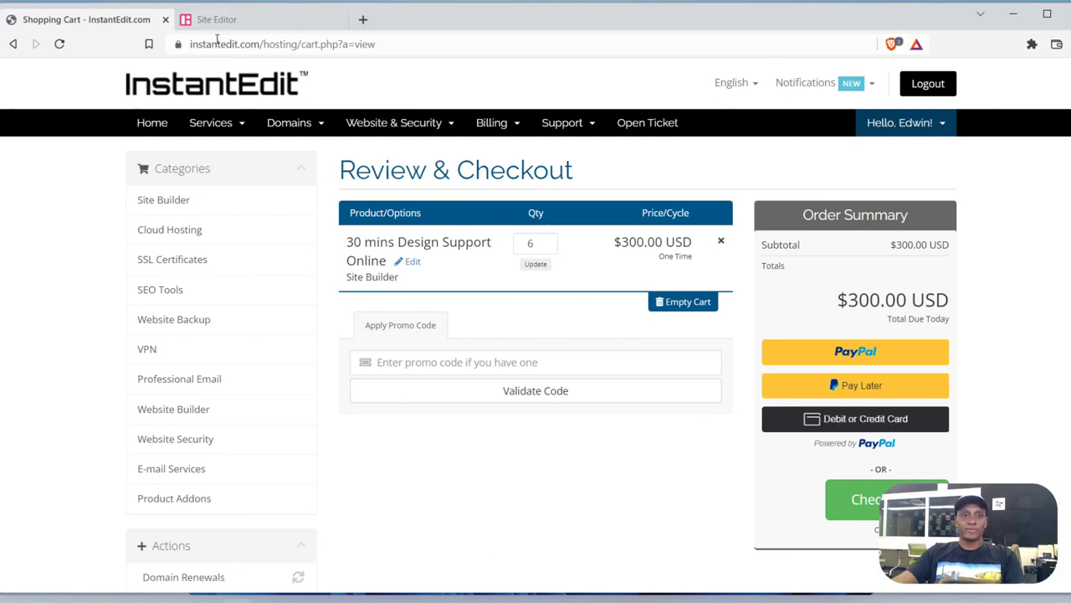
pyautogui.click(12, 44)
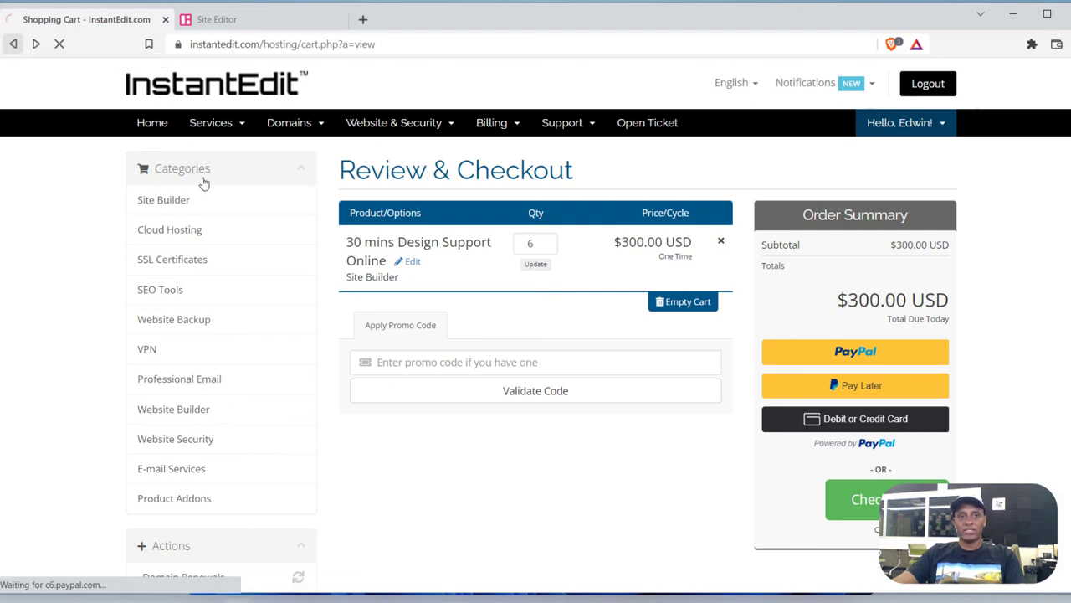
# - Switch back to the Site Editor tab showing the Super Dope Charity page
pyautogui.click(271, 20)
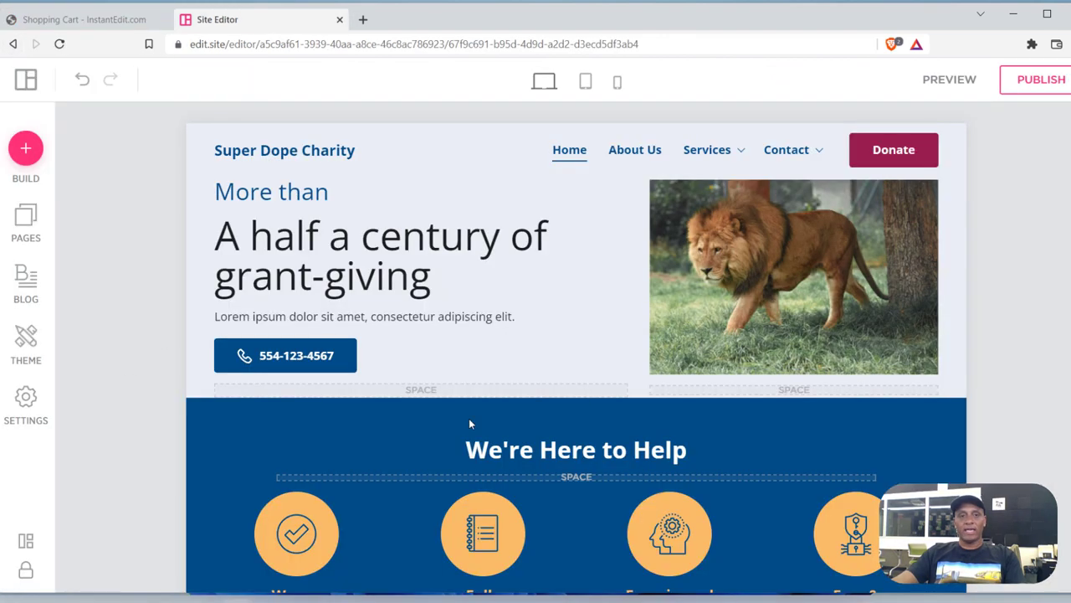